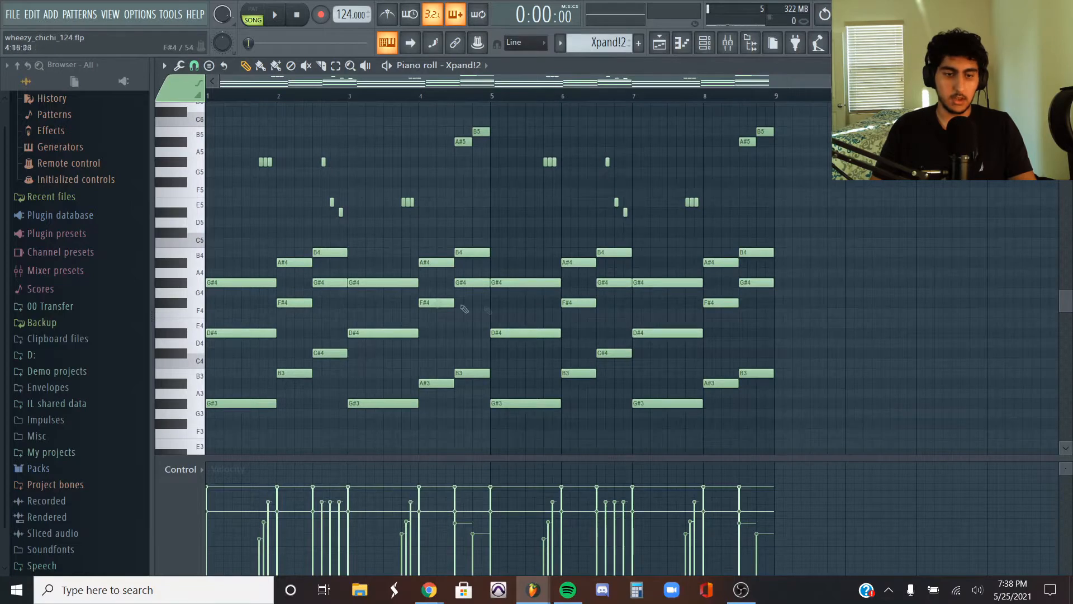
Highlight the opening chord notes, the lowest notes and the high melody notes in turn in the Xpand!2 pattern
{"action": "left_click_drag", "start_coordinate": [335, 419], "coordinate": [224, 252]}
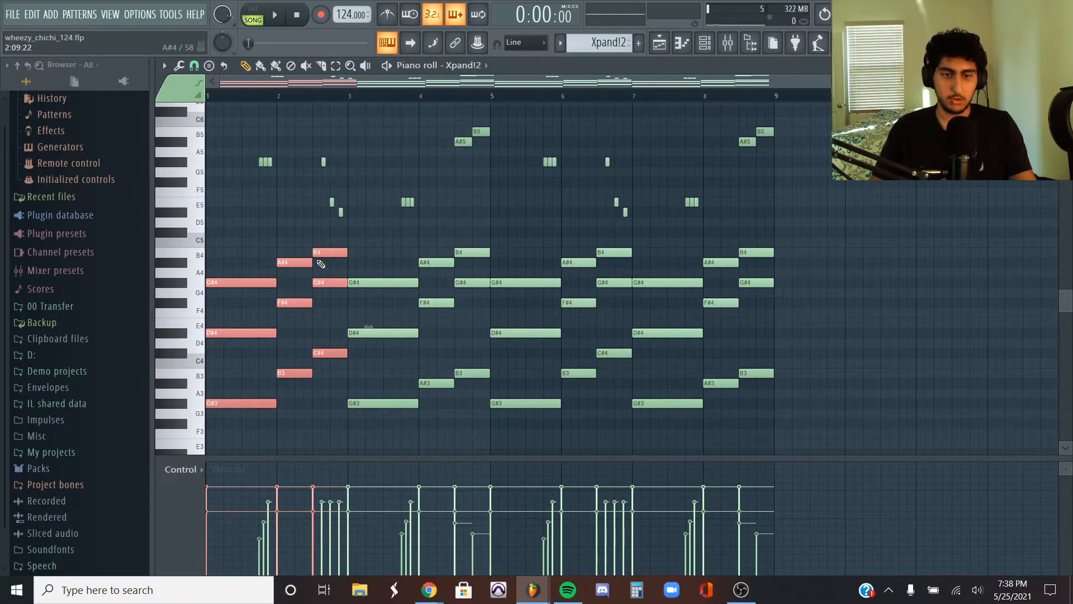
{"action": "left_click", "coordinate": [279, 223], "text": "ctrl"}
{"action": "left_click_drag", "start_coordinate": [778, 448], "coordinate": [206, 351]}
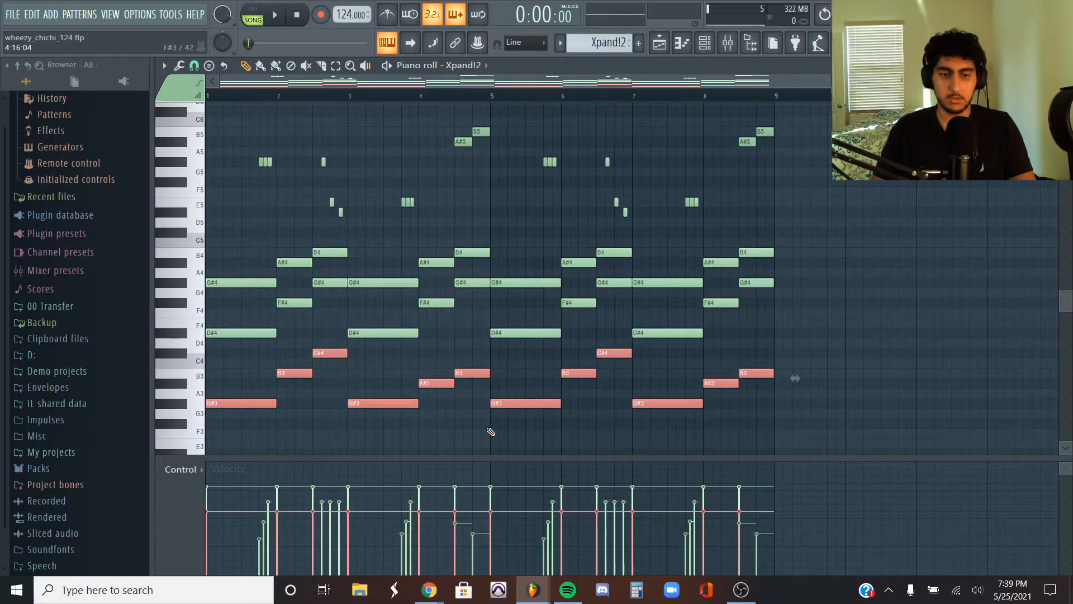
{"action": "scroll", "coordinate": [490, 431], "scroll_direction": "up", "scroll_amount": 1}
{"action": "left_click_drag", "start_coordinate": [847, 246], "coordinate": [207, 127]}
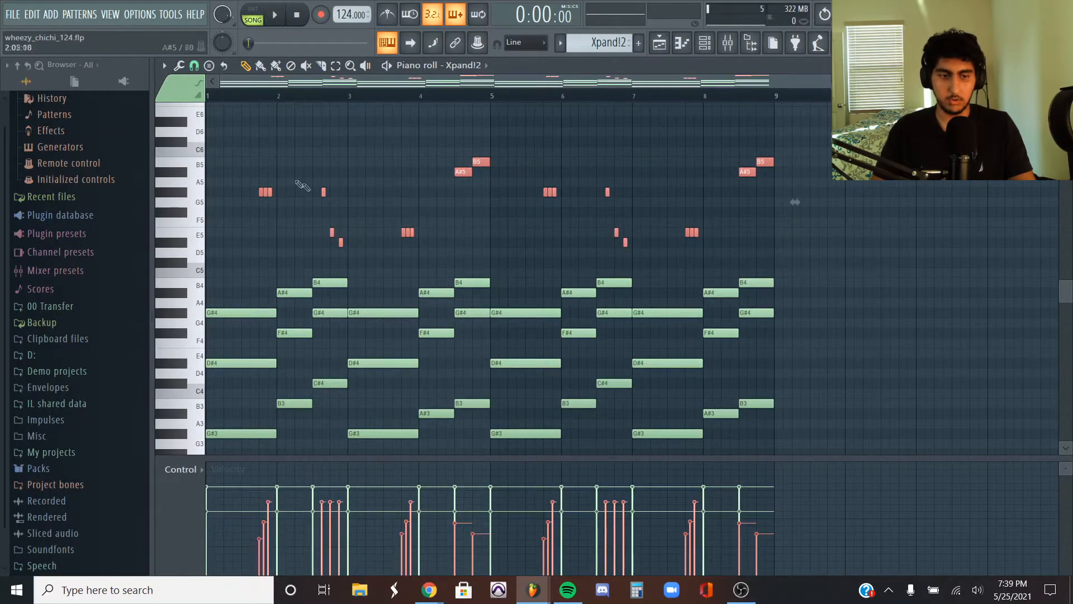
Highlight the three repeated G#5 notes at the end of bar 1 for a closer look
{"action": "scroll", "coordinate": [237, 201], "scroll_direction": "up", "scroll_amount": 7}
{"action": "left_click", "coordinate": [398, 226], "text": "ctrl"}
{"action": "scroll", "coordinate": [418, 211], "scroll_direction": "down", "scroll_amount": 1}
{"action": "left_click_drag", "start_coordinate": [457, 224], "coordinate": [349, 187]}
{"action": "scroll", "coordinate": [391, 204], "scroll_direction": "up", "scroll_amount": 2}
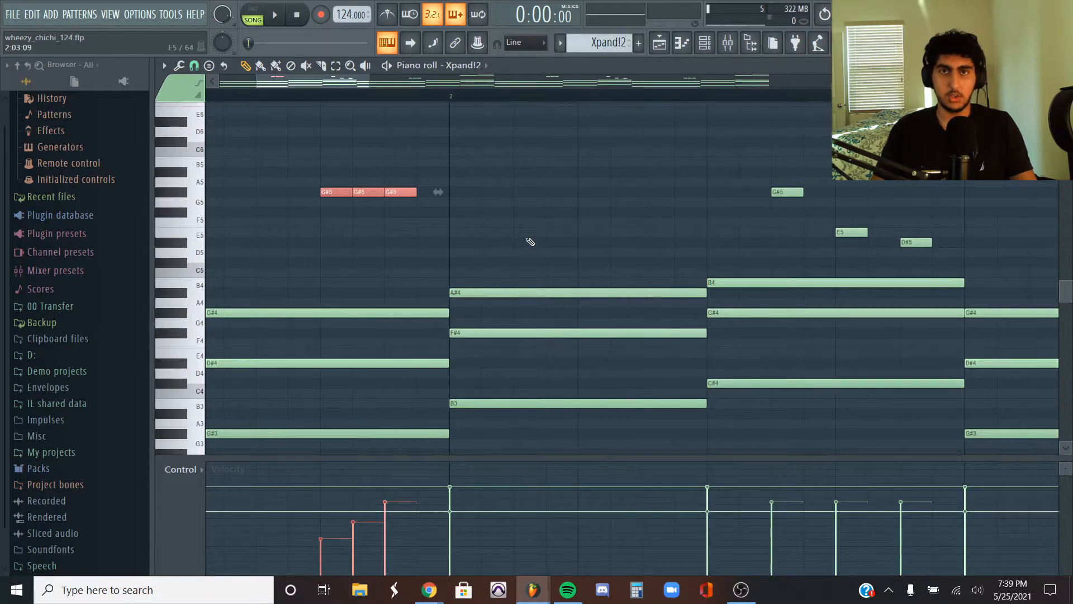
{"action": "scroll", "coordinate": [522, 246], "scroll_direction": "down", "scroll_amount": 2}
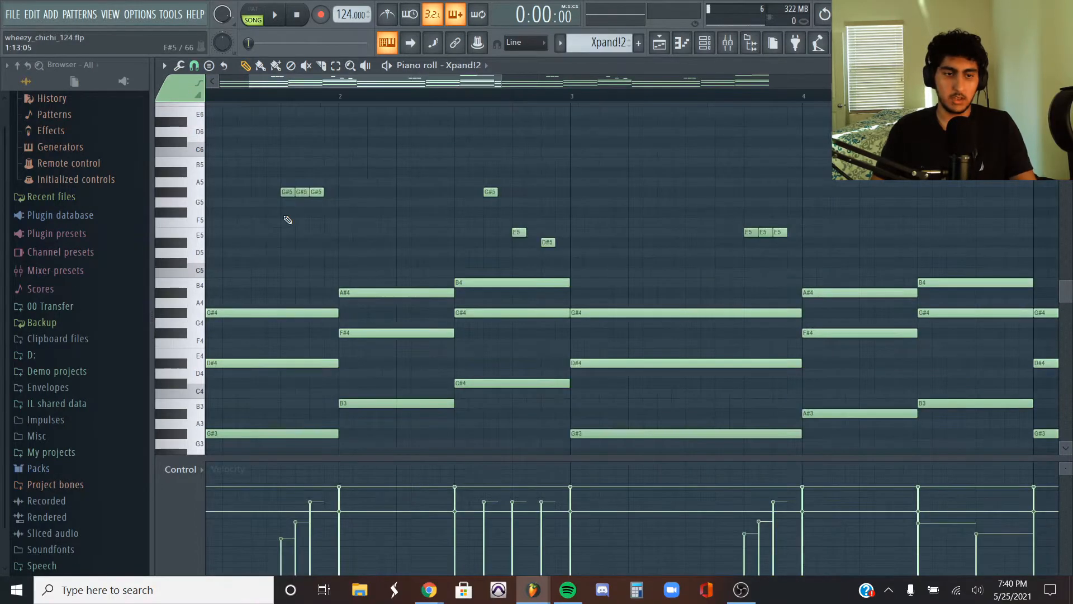
Highlight the G#5, E5 and D#5 melody notes in the second half of bar 2
{"action": "left_click_drag", "start_coordinate": [462, 172], "coordinate": [570, 251]}
{"action": "scroll", "coordinate": [536, 207], "scroll_direction": "up", "scroll_amount": 2}
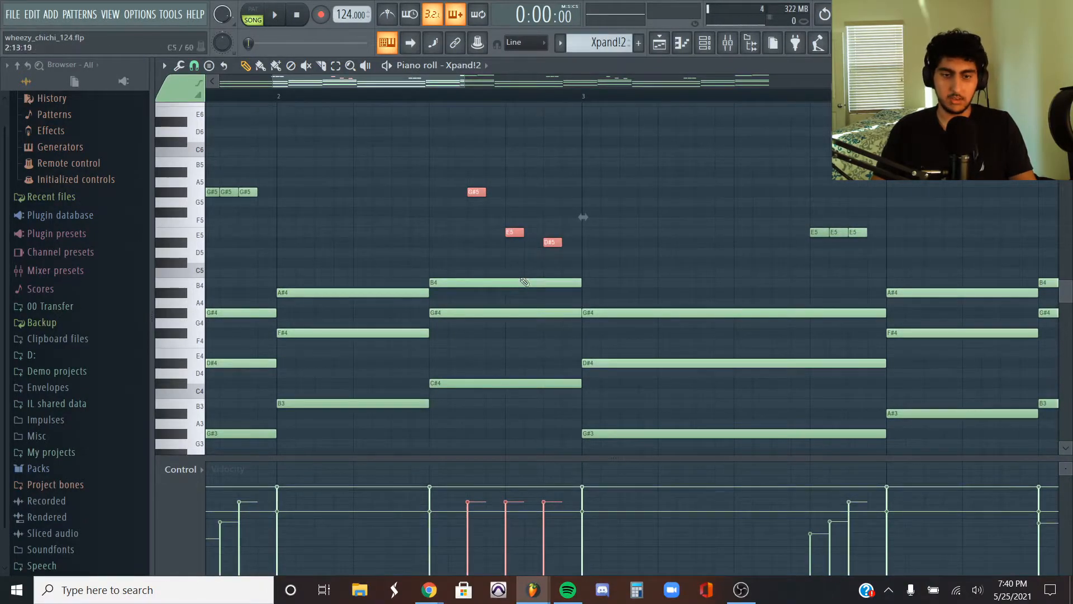
{"action": "left_click", "coordinate": [682, 253]}
{"action": "scroll", "coordinate": [479, 216], "scroll_direction": "down", "scroll_amount": 3}
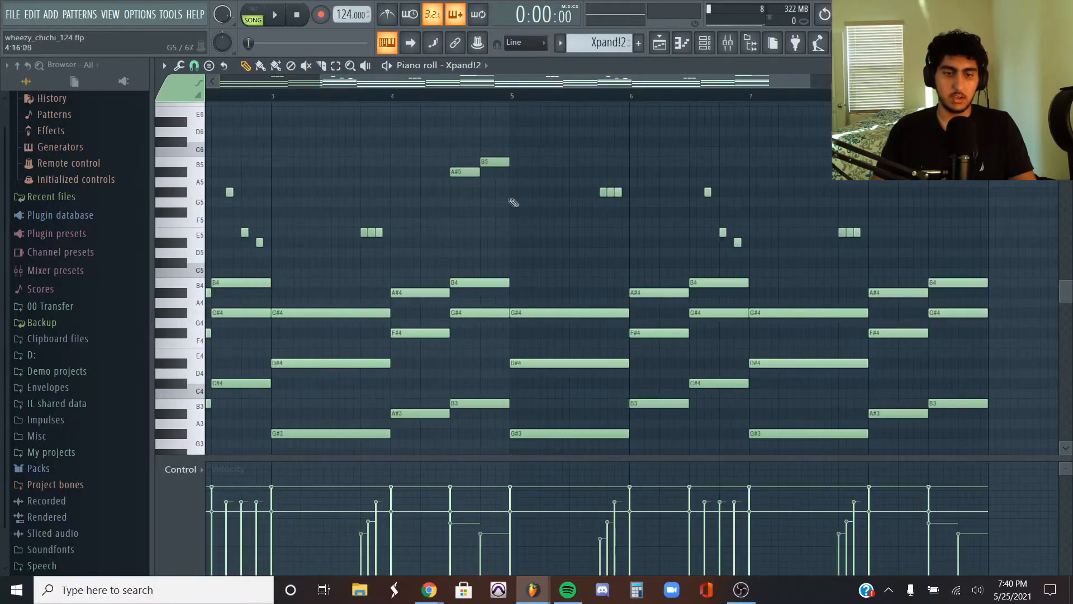
Highlight the high A#5 and B5 notes at the end of bar 4, and play the melody
{"action": "left_click_drag", "start_coordinate": [492, 180], "coordinate": [465, 163]}
{"action": "scroll", "coordinate": [517, 162], "scroll_direction": "up", "scroll_amount": 2}
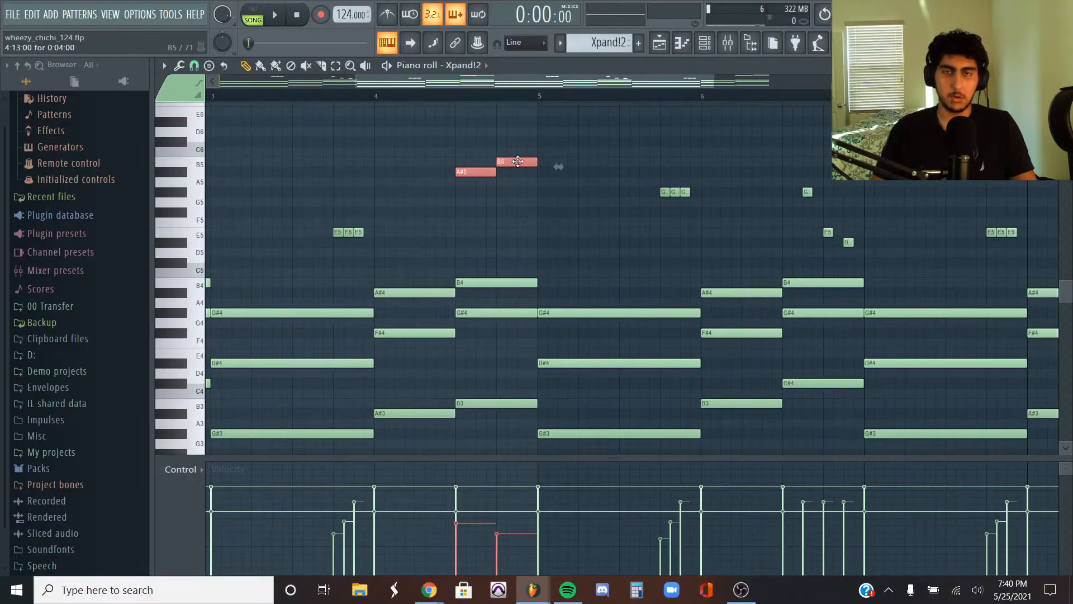
{"action": "left_click", "coordinate": [544, 243]}
{"action": "scroll", "coordinate": [553, 229], "scroll_direction": "down", "scroll_amount": 3}
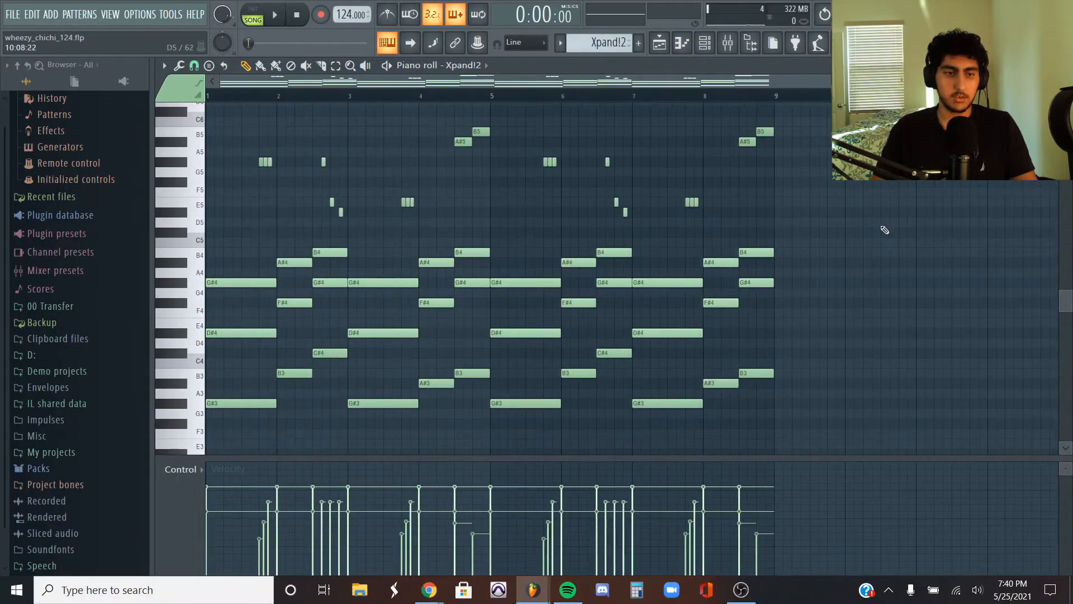
{"action": "key", "text": "space"}
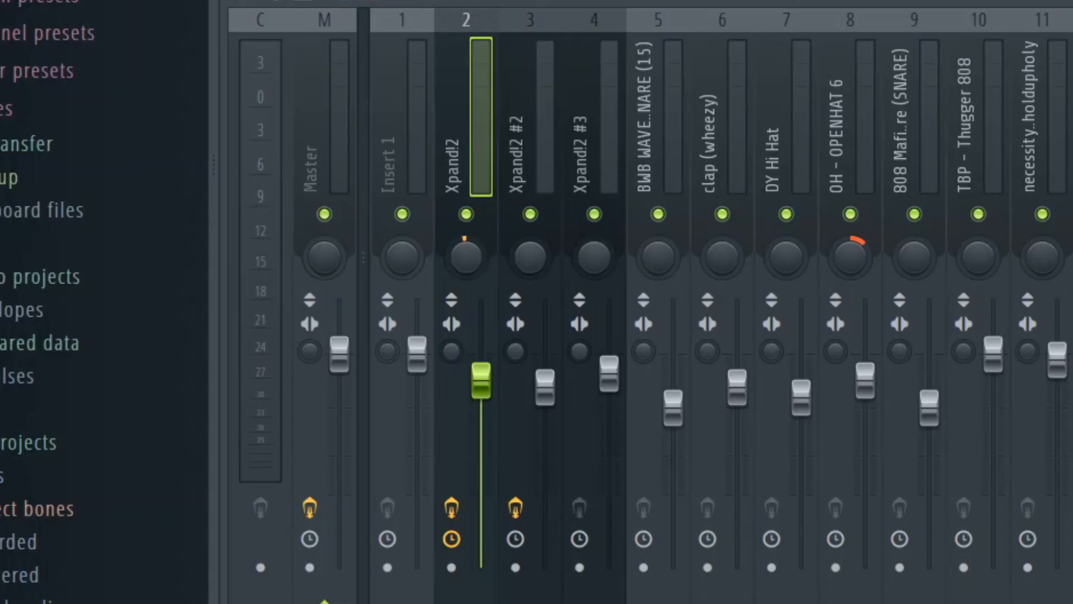
Review the Fruity Parametric EQ 2, iZotope Vinyl and Fruity Reeverb 2 settings on the Xpand!2 mixer track
{"action": "left_click", "coordinate": [972, 270]}
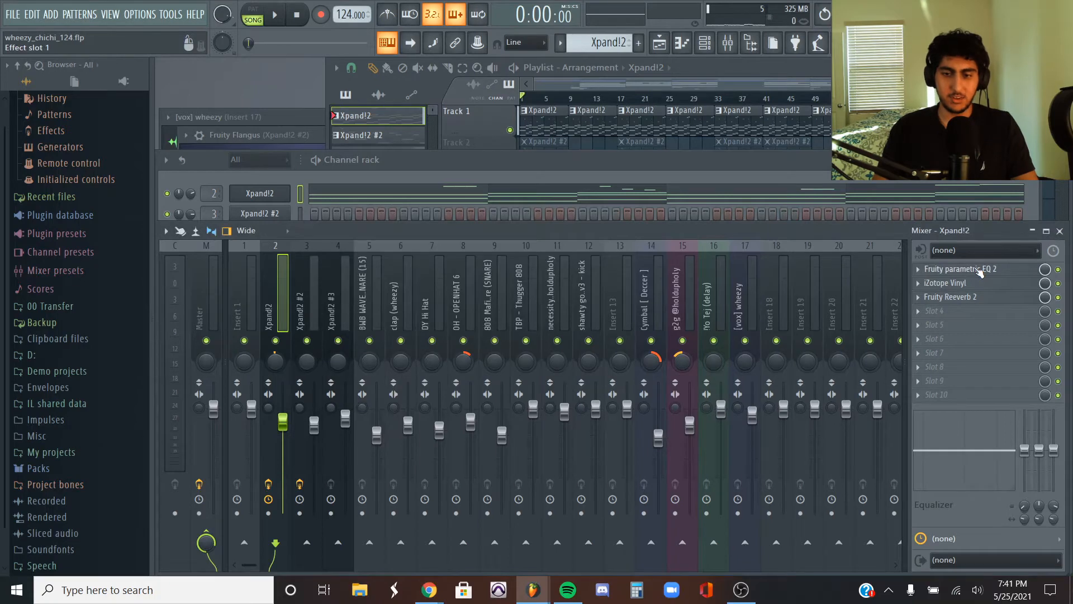
{"action": "left_click", "coordinate": [979, 271]}
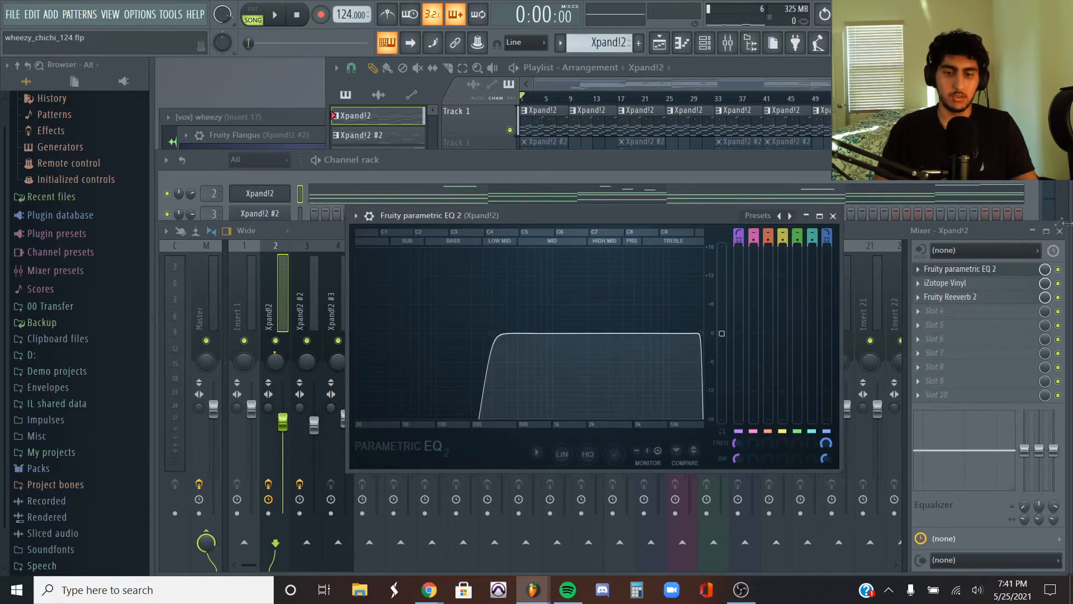
{"action": "left_click", "coordinate": [833, 216]}
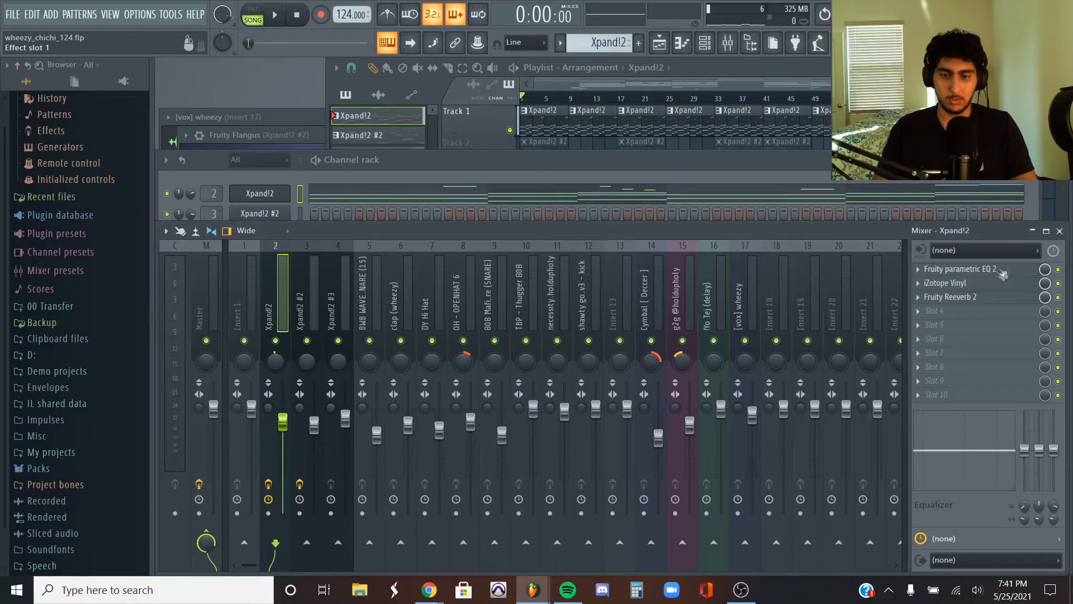
{"action": "left_click", "coordinate": [971, 284]}
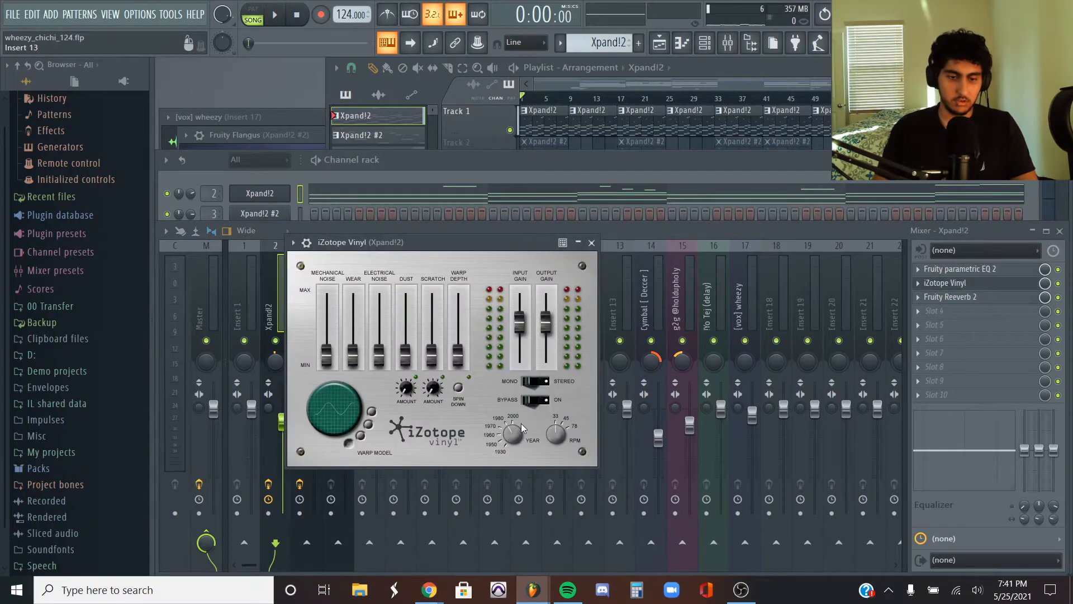
{"action": "left_click", "coordinate": [989, 285]}
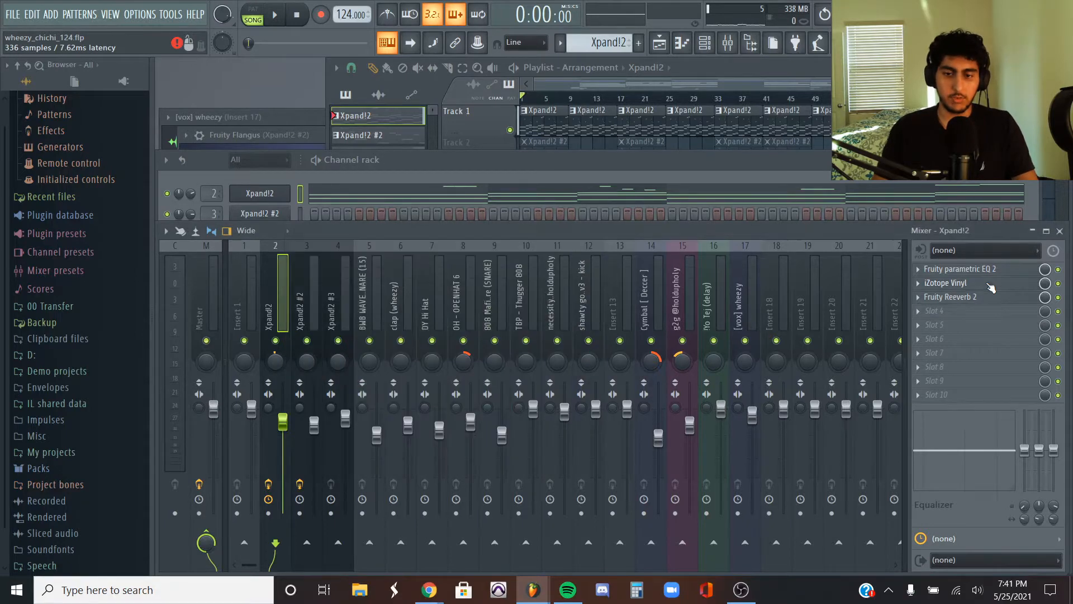
{"action": "left_click", "coordinate": [977, 298]}
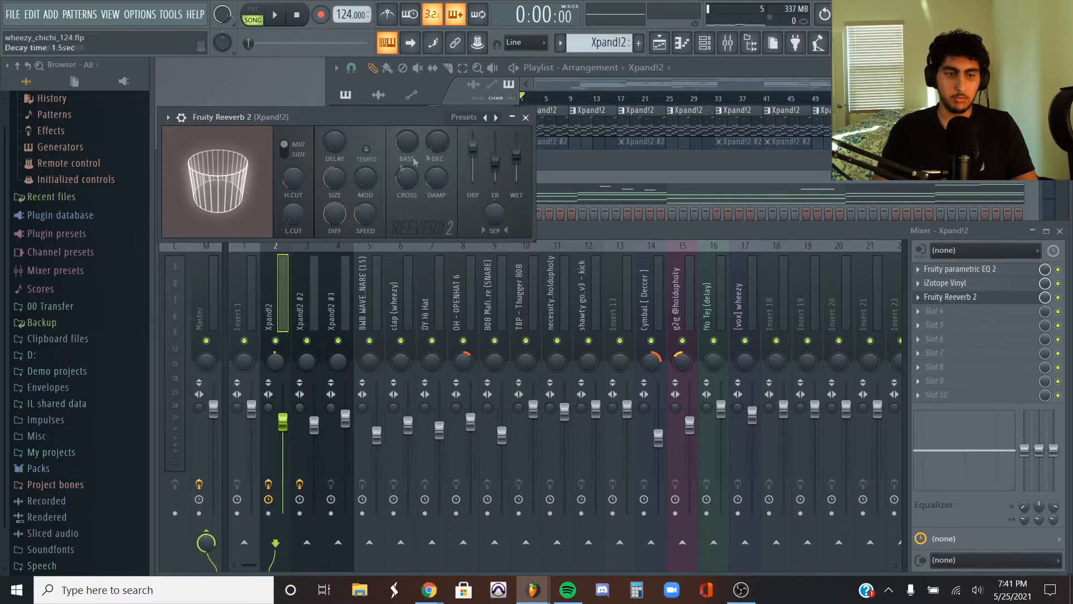
{"action": "left_click", "coordinate": [1006, 292]}
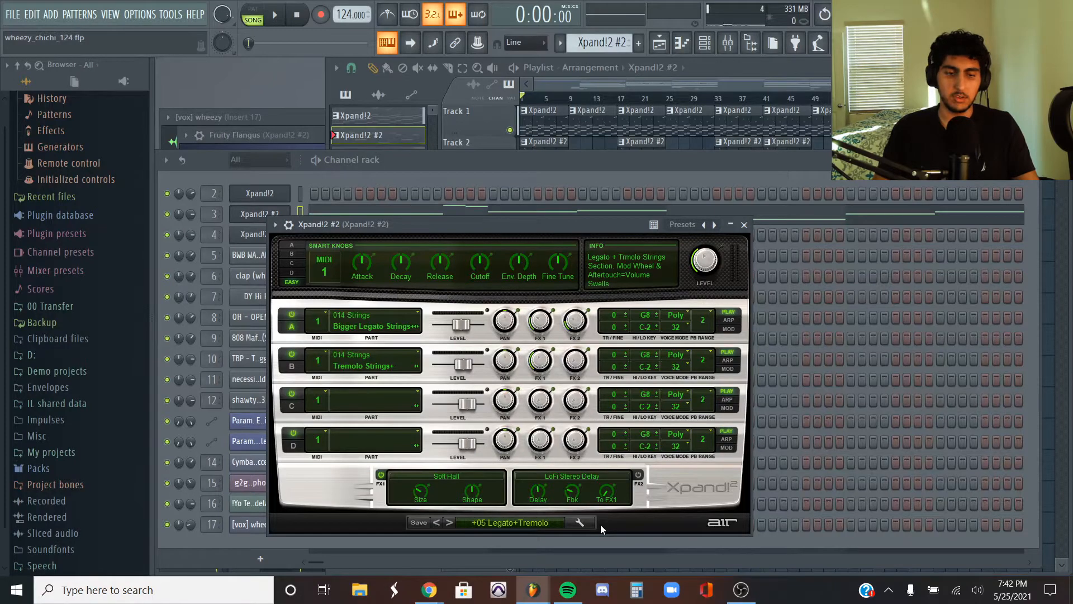
Open the first Xpand!2 #2 clip on Track 2 in the piano roll and play it
{"action": "left_click", "coordinate": [619, 71]}
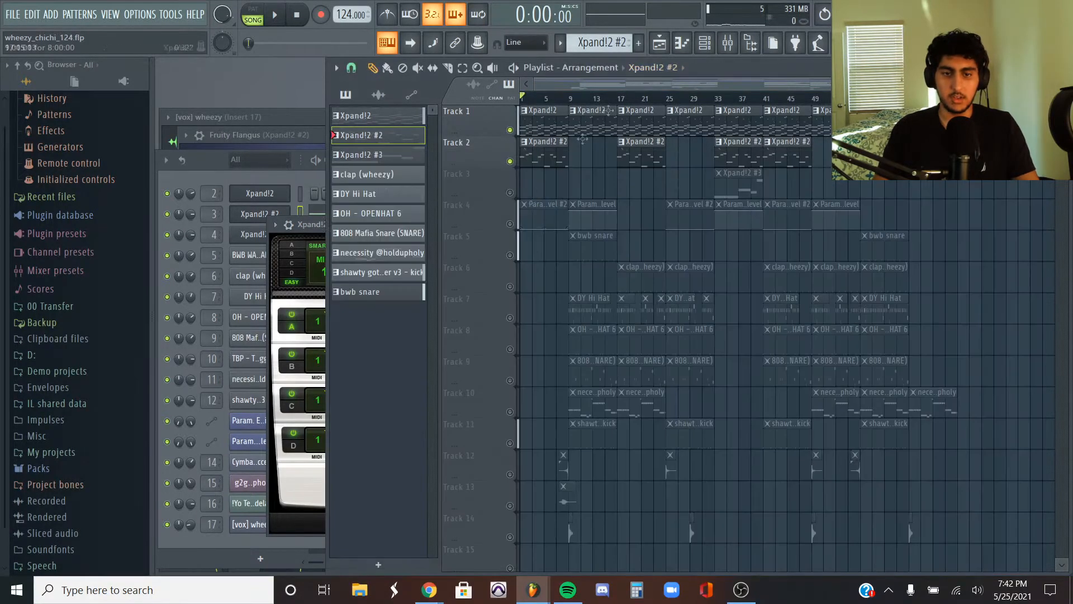
{"action": "double_click", "coordinate": [547, 161]}
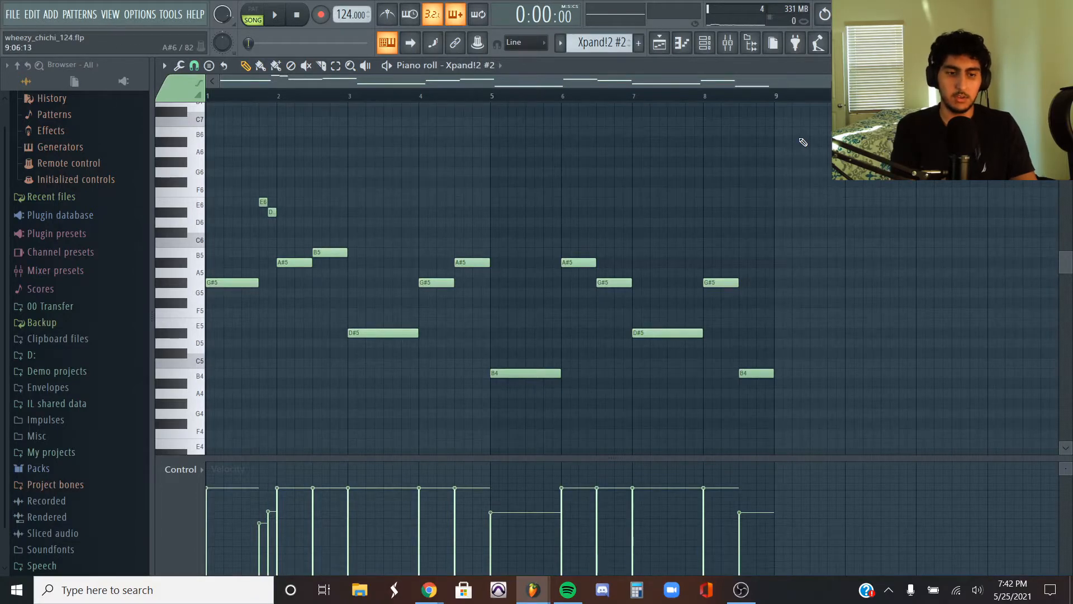
{"action": "key", "text": "space"}
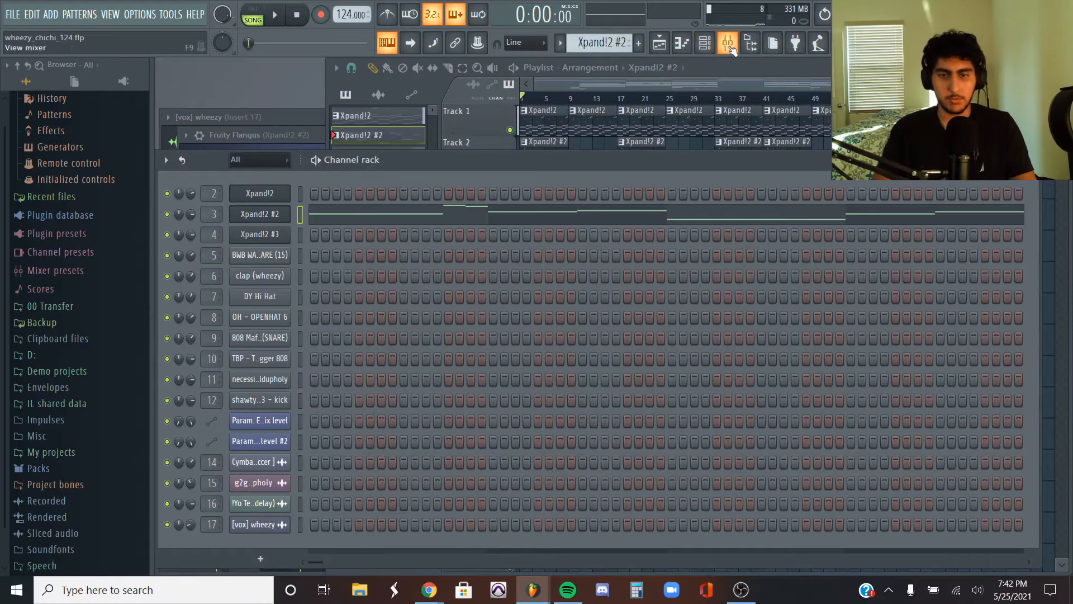
Review the Fruity Reeverb 2 and Fruity Flangus settings on the Xpand!2 #2 mixer track
{"action": "left_click", "coordinate": [727, 42]}
{"action": "left_click", "coordinate": [983, 272]}
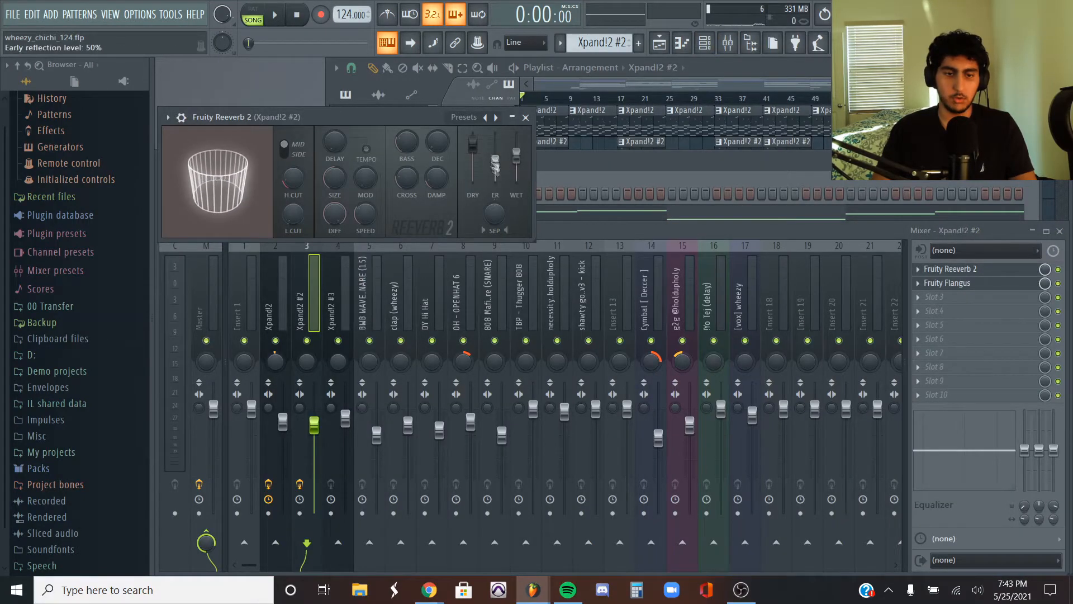
{"action": "left_click", "coordinate": [988, 270]}
{"action": "left_click", "coordinate": [956, 285]}
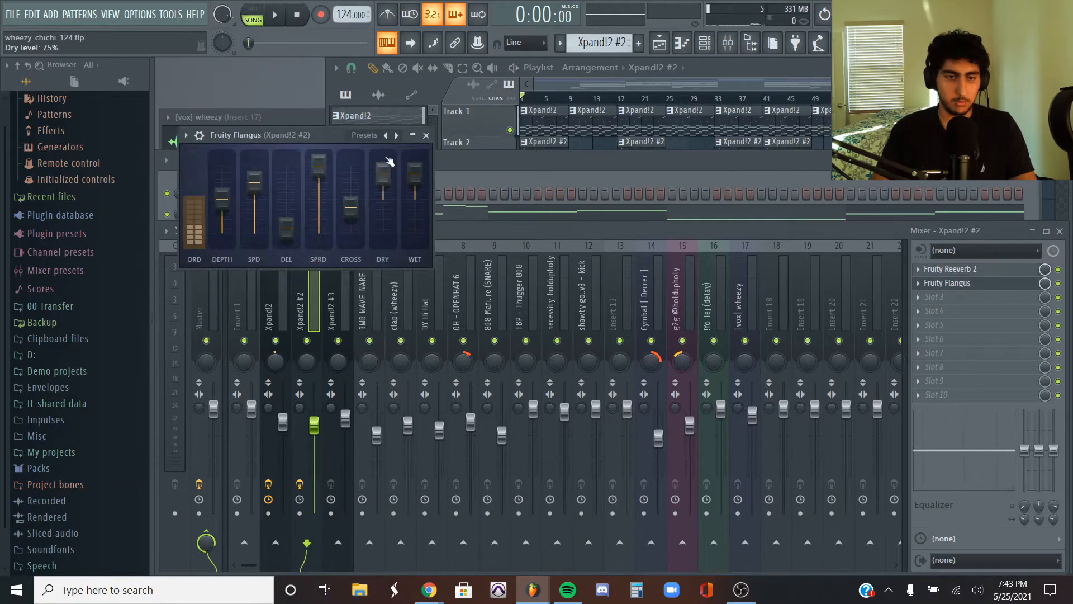
{"action": "left_click", "coordinate": [444, 140]}
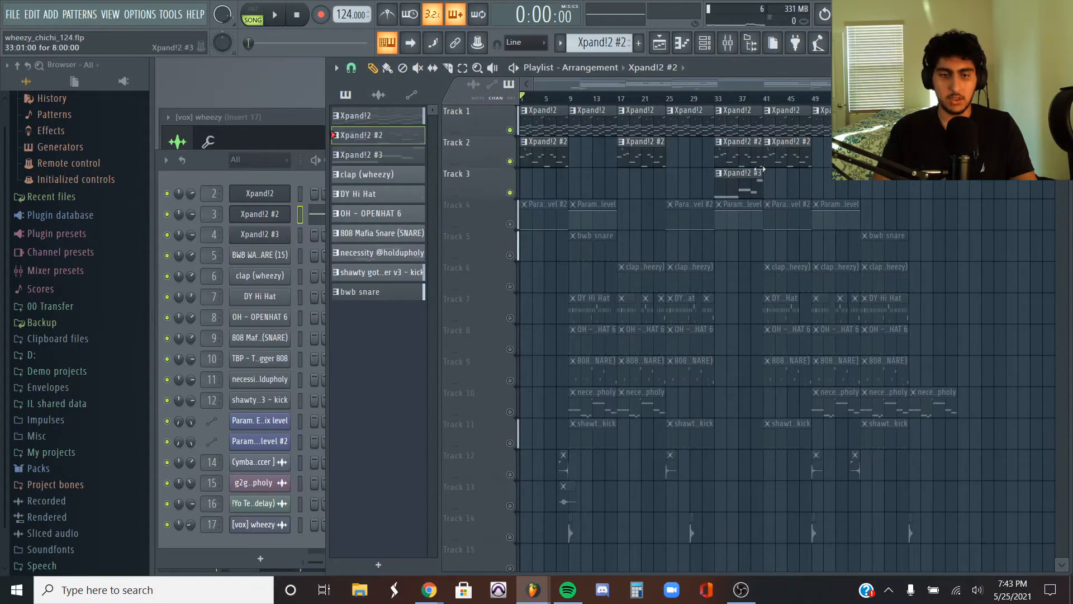
Place the playhead at bar 33, where the Xpand!2 #3 clip starts, and open the Xpand!2 #3 instrument
{"action": "left_click_drag", "start_coordinate": [787, 185], "coordinate": [735, 187], "text": "ctrl"}
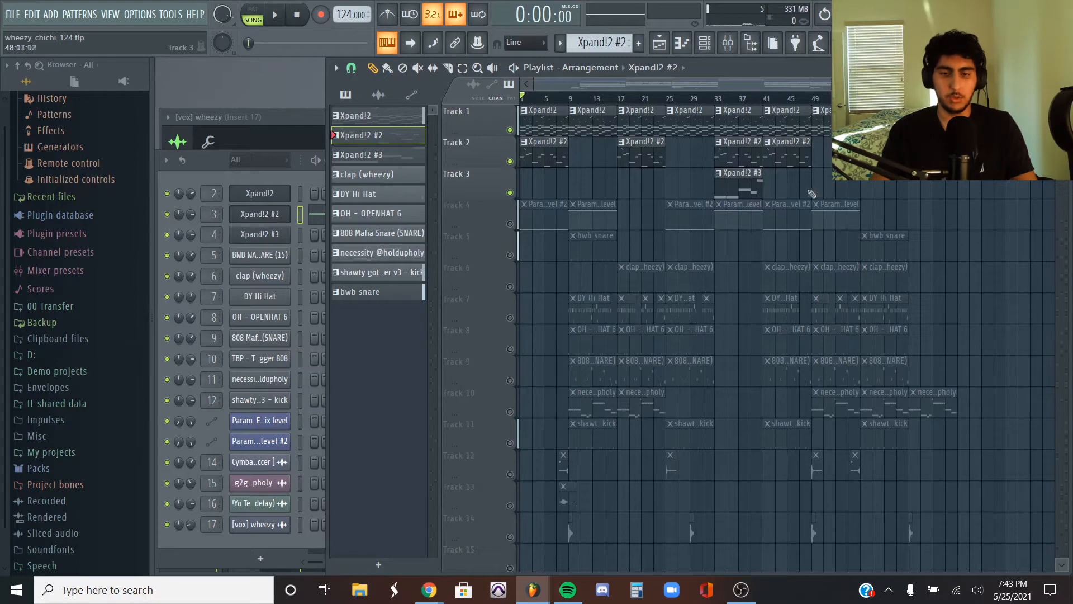
{"action": "left_click", "coordinate": [721, 99]}
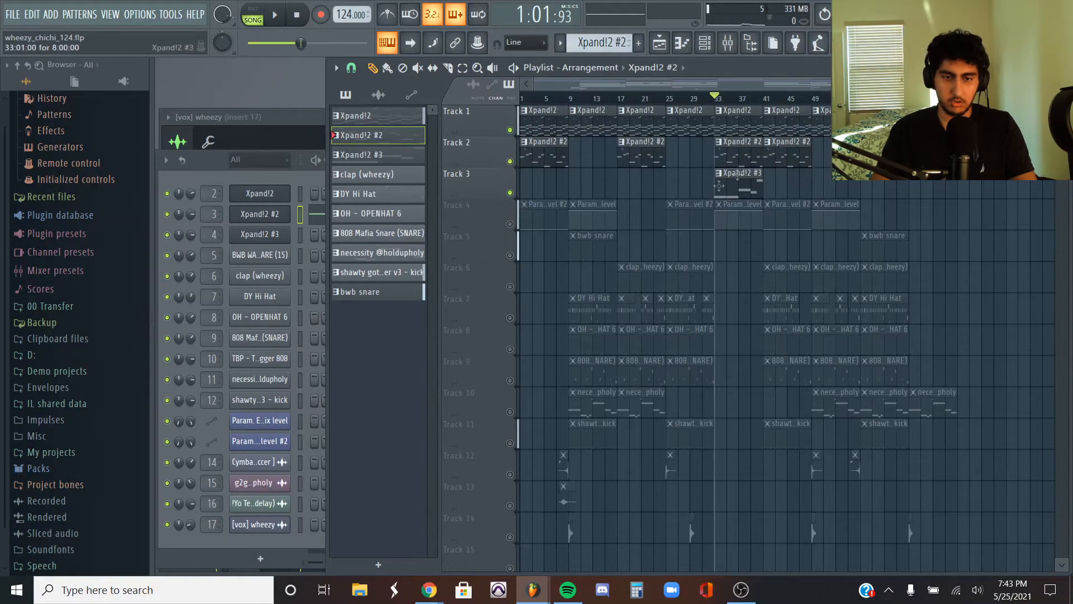
{"action": "left_click", "coordinate": [263, 177]}
{"action": "left_click", "coordinate": [277, 234]}
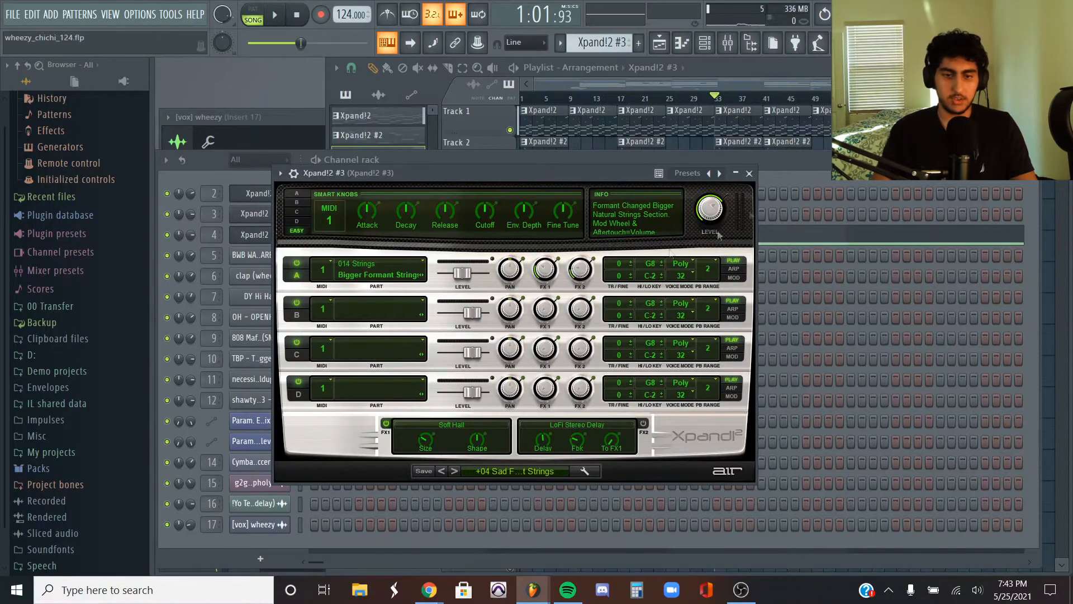
Open the Xpand!2 #3 notes in the piano roll and play the pattern
{"action": "left_click", "coordinate": [793, 243]}
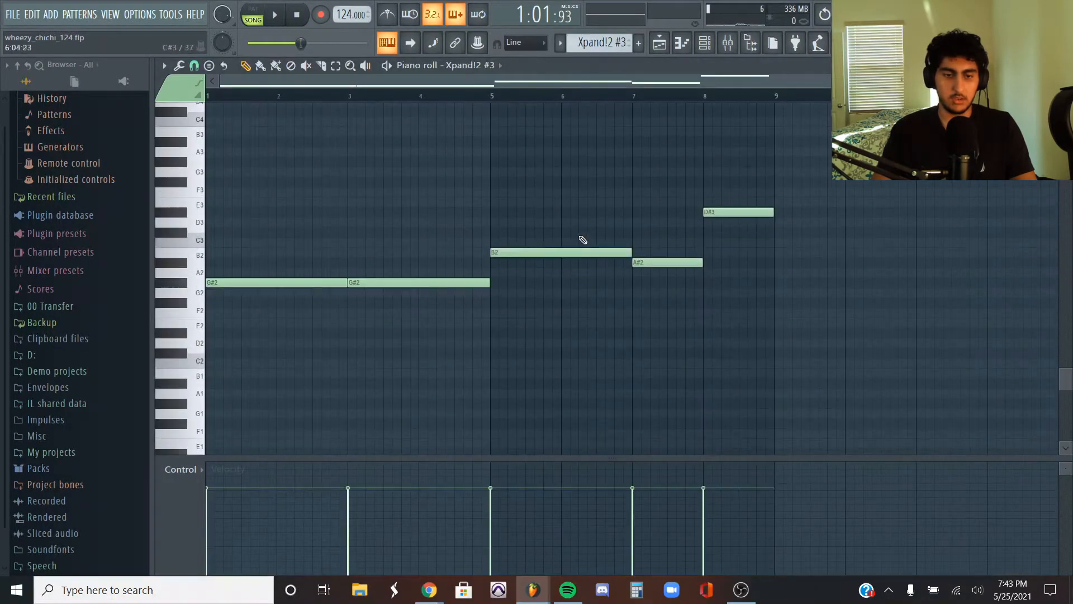
{"action": "left_click_drag", "start_coordinate": [806, 167], "coordinate": [335, 318], "text": "ctrl"}
{"action": "right_click", "coordinate": [394, 358]}
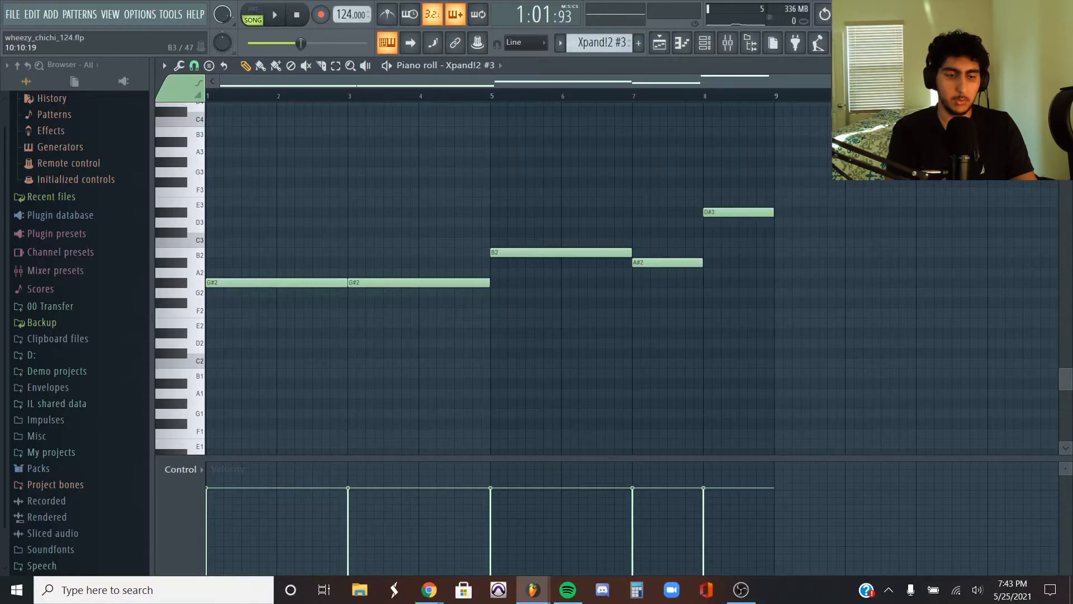
{"action": "key", "text": "space"}
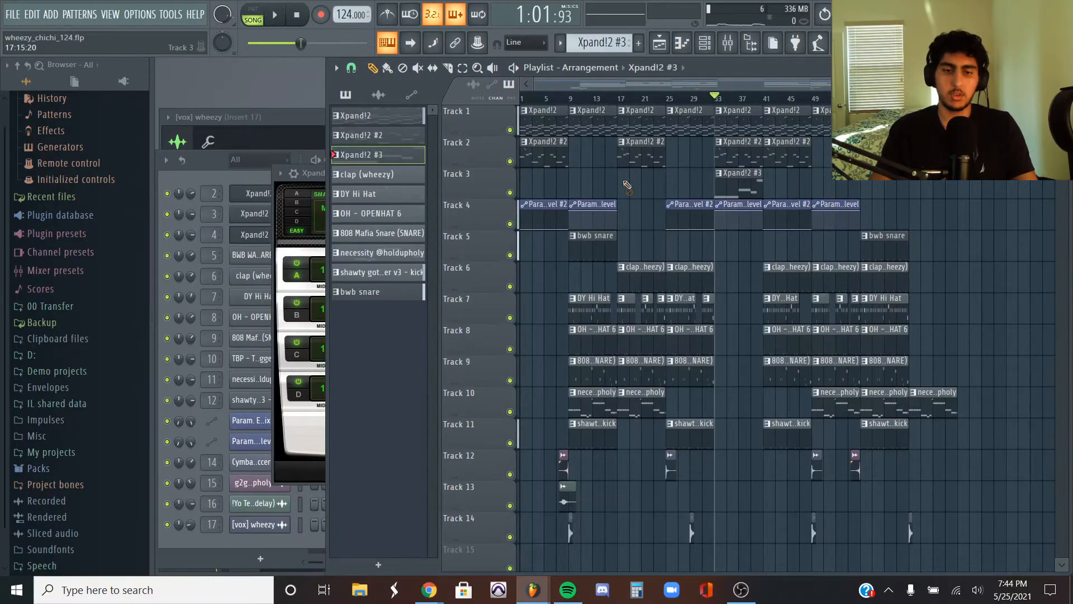
Leave only playlist Tracks 1 to 5 unmuted, starting from a solo of Track 3
{"action": "scroll", "coordinate": [531, 187], "scroll_direction": "up", "scroll_amount": 2}
{"action": "right_click", "coordinate": [511, 192]}
{"action": "left_click", "coordinate": [512, 161]}
{"action": "left_click", "coordinate": [513, 130]}
{"action": "left_click", "coordinate": [510, 224]}
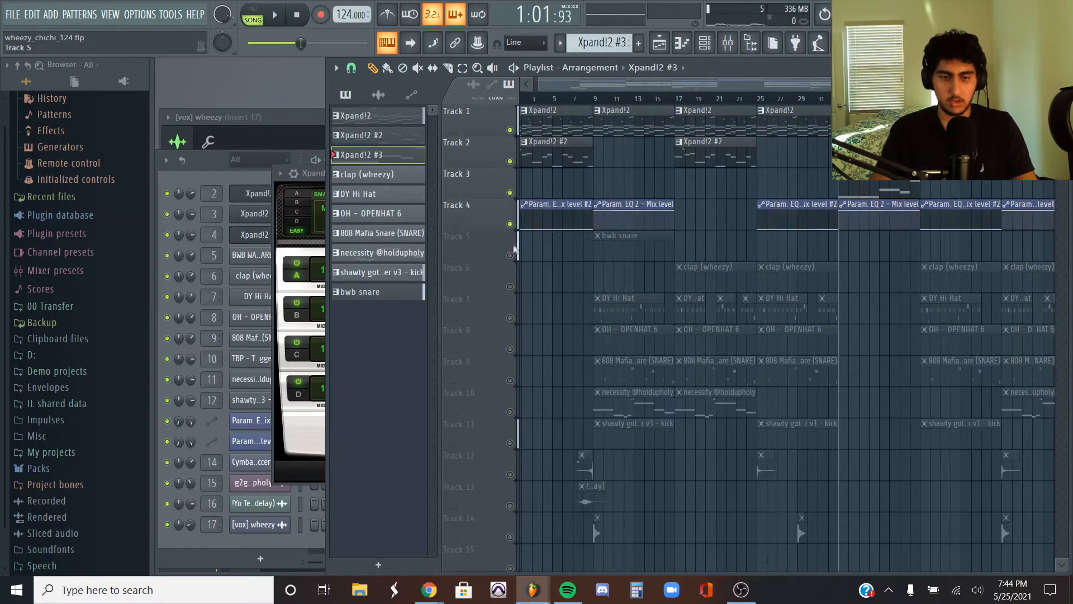
{"action": "left_click", "coordinate": [509, 255]}
Open the bwb snare clip's notes around C5 in the piano roll and play the song from 0:15:48
{"action": "double_click", "coordinate": [626, 239]}
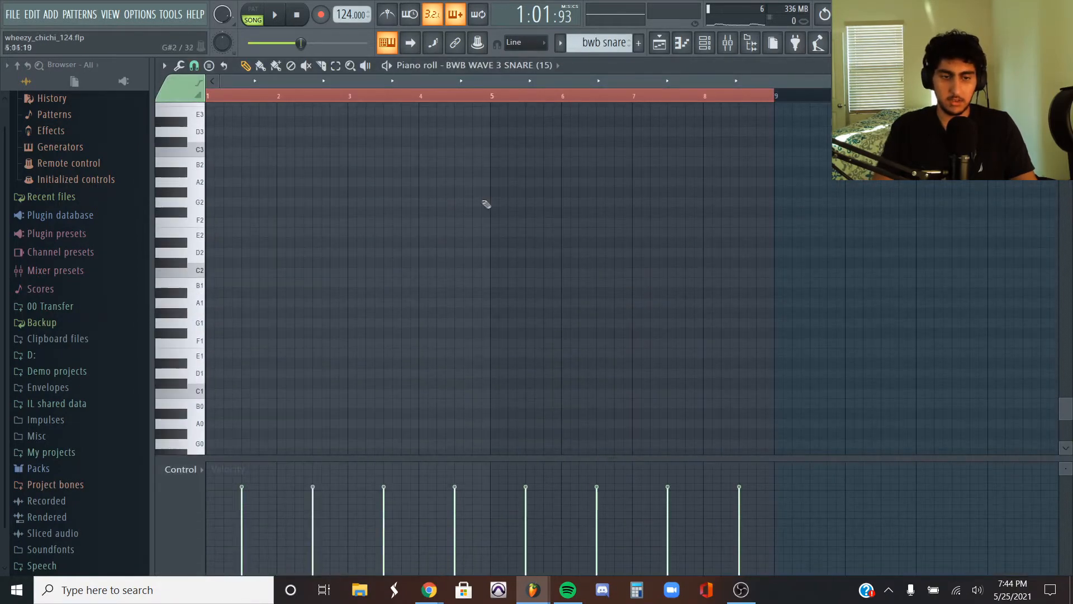
{"action": "scroll", "coordinate": [342, 220], "scroll_direction": "up", "scroll_amount": 1}
{"action": "scroll", "coordinate": [341, 219], "scroll_direction": "down", "scroll_amount": 1}
{"action": "left_click_drag", "start_coordinate": [1065, 81], "coordinate": [1065, 65]}
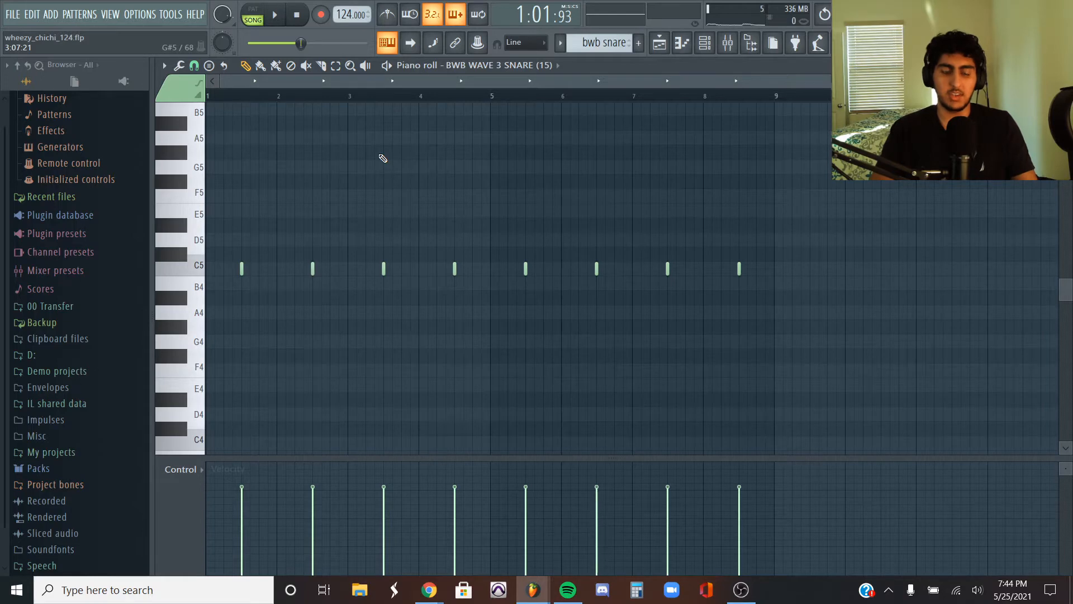
{"action": "left_click_drag", "start_coordinate": [287, 43], "coordinate": [261, 43]}
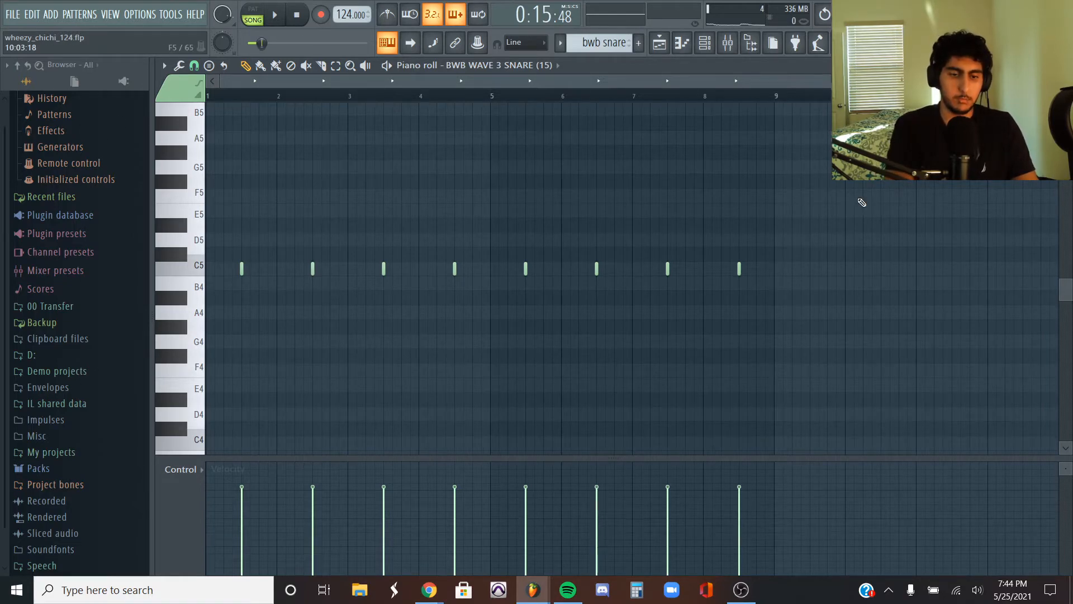
{"action": "key", "text": "space"}
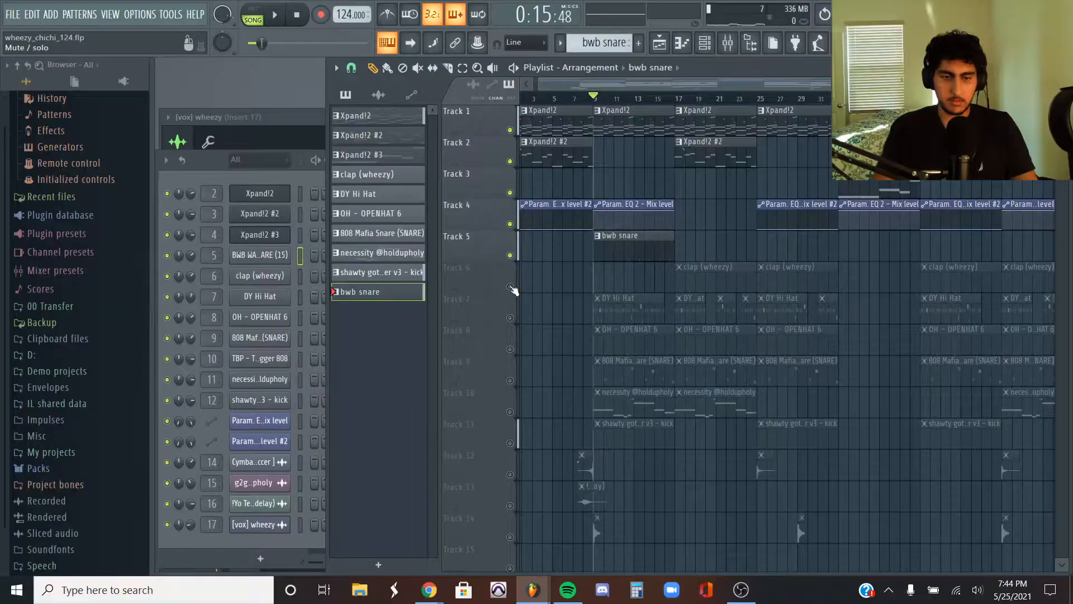
Open the clap (wheezy) notes in the piano roll and play the song with them in view
{"action": "double_click", "coordinate": [719, 269]}
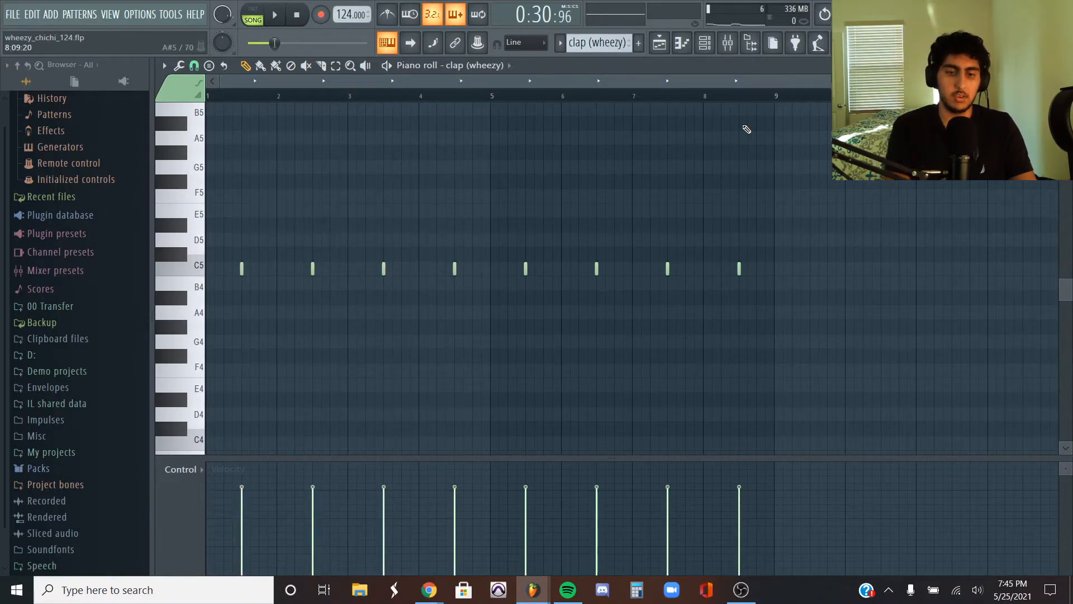
{"action": "key", "text": "space"}
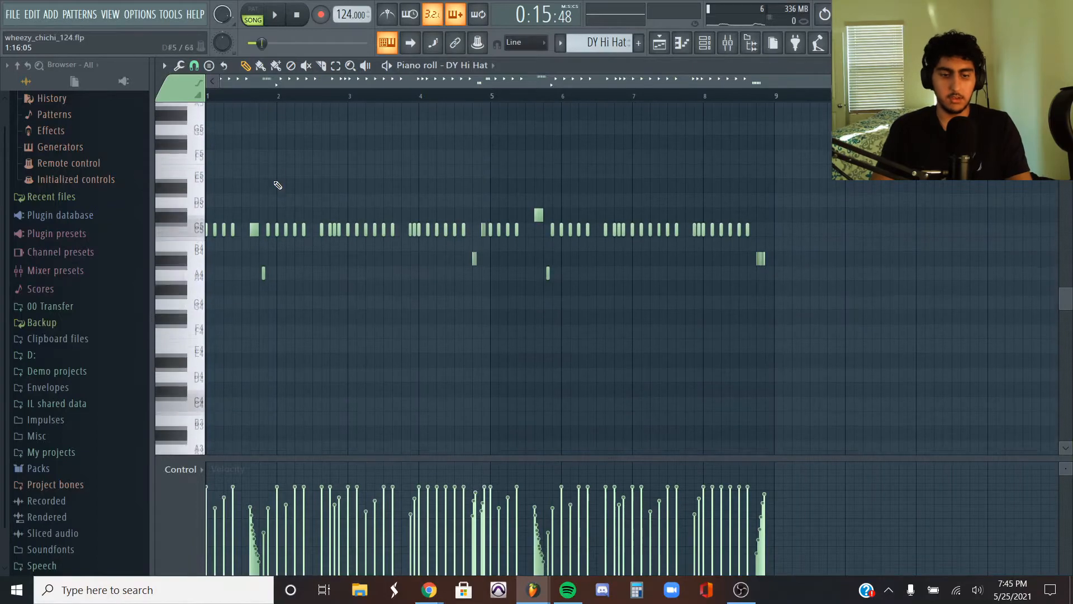
Examine the DY Hi Hat note rolls up close, selecting the C5 roll in bar 1 and the B4 roll in bar 4
{"action": "scroll", "coordinate": [243, 216], "scroll_direction": "up", "scroll_amount": 4}
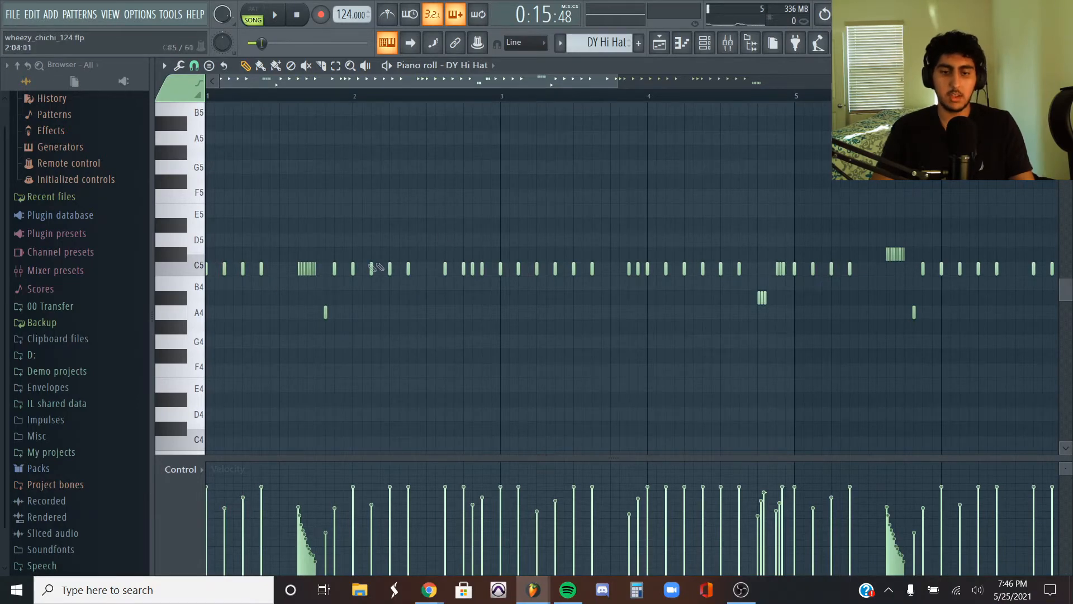
{"action": "scroll", "coordinate": [374, 268], "scroll_direction": "up", "scroll_amount": 2}
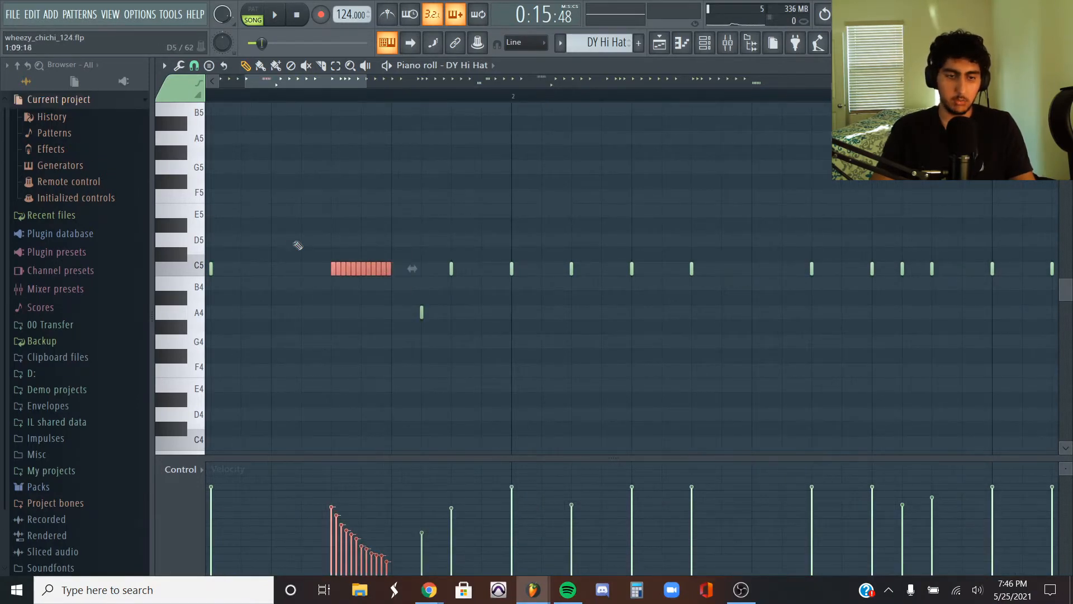
{"action": "left_click", "coordinate": [364, 228], "text": "ctrl"}
{"action": "scroll", "coordinate": [700, 231], "scroll_direction": "down", "scroll_amount": 5}
{"action": "scroll", "coordinate": [782, 326], "scroll_direction": "up", "scroll_amount": 3}
{"action": "left_click_drag", "start_coordinate": [695, 313], "coordinate": [651, 299]}
{"action": "left_click", "coordinate": [696, 230], "text": "ctrl"}
{"action": "scroll", "coordinate": [697, 228], "scroll_direction": "down", "scroll_amount": 4}
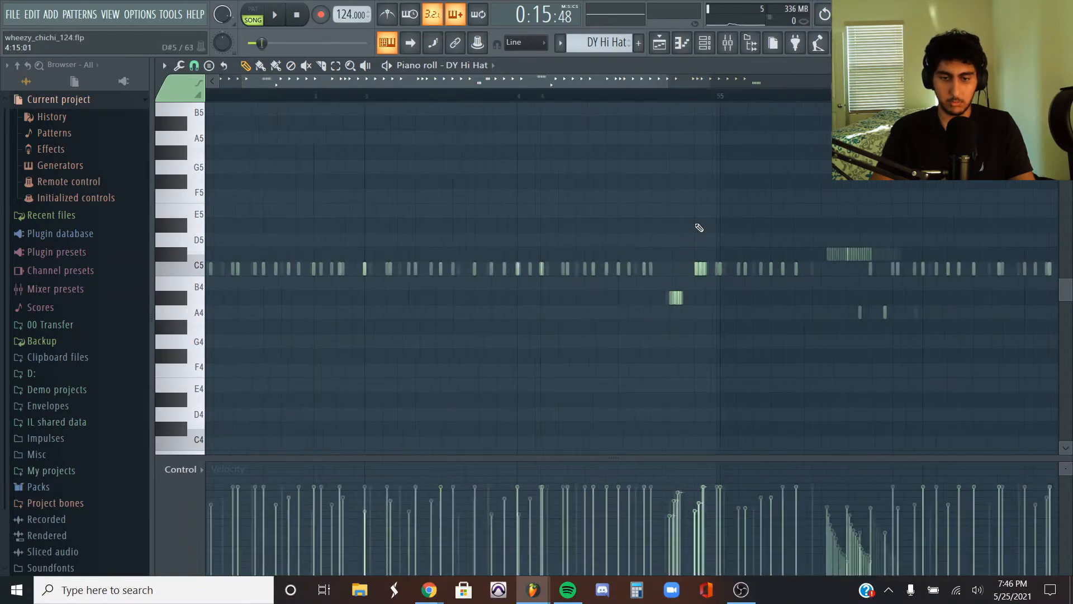
Review the whole DY Hi Hat pattern with its pitched notes around C5 and play it from 0:15:48
{"action": "scroll", "coordinate": [305, 292], "scroll_direction": "up", "scroll_amount": 2}
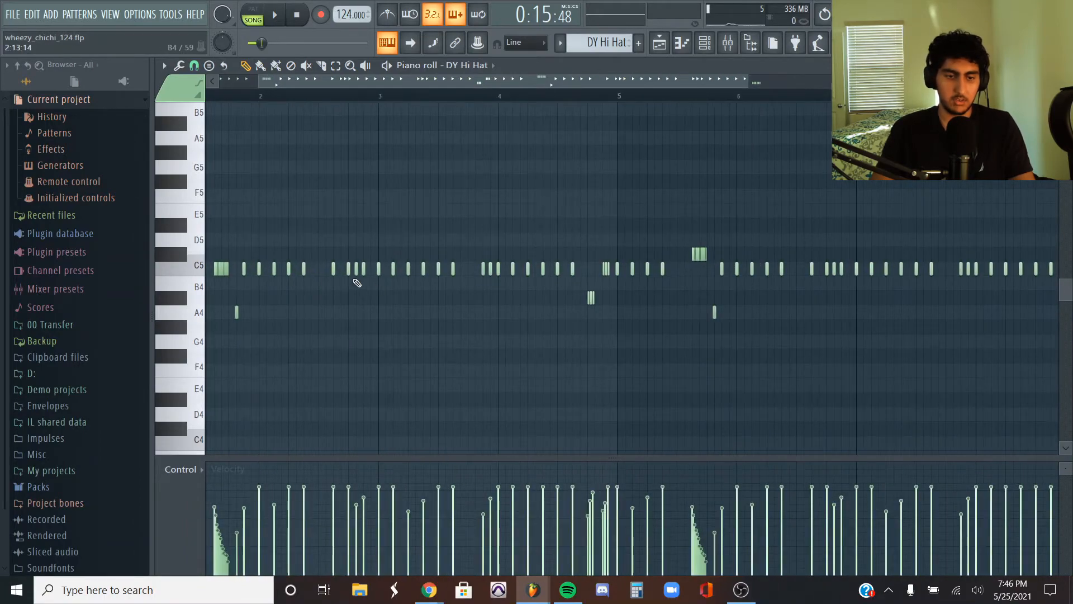
{"action": "scroll", "coordinate": [305, 321], "scroll_direction": "down", "scroll_amount": 2}
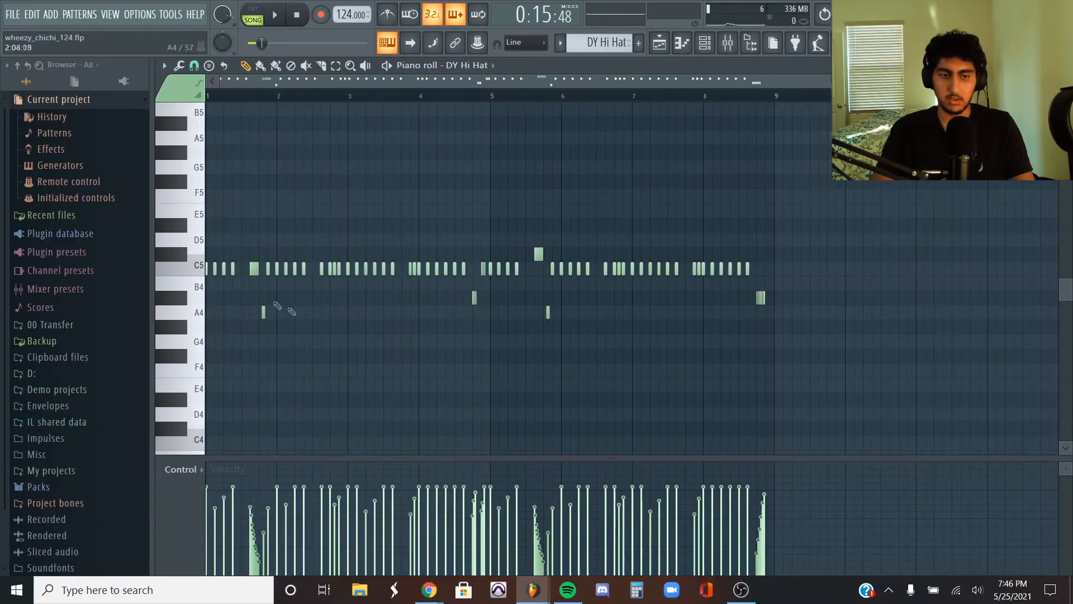
{"action": "left_click_drag", "start_coordinate": [158, 90], "coordinate": [162, 92]}
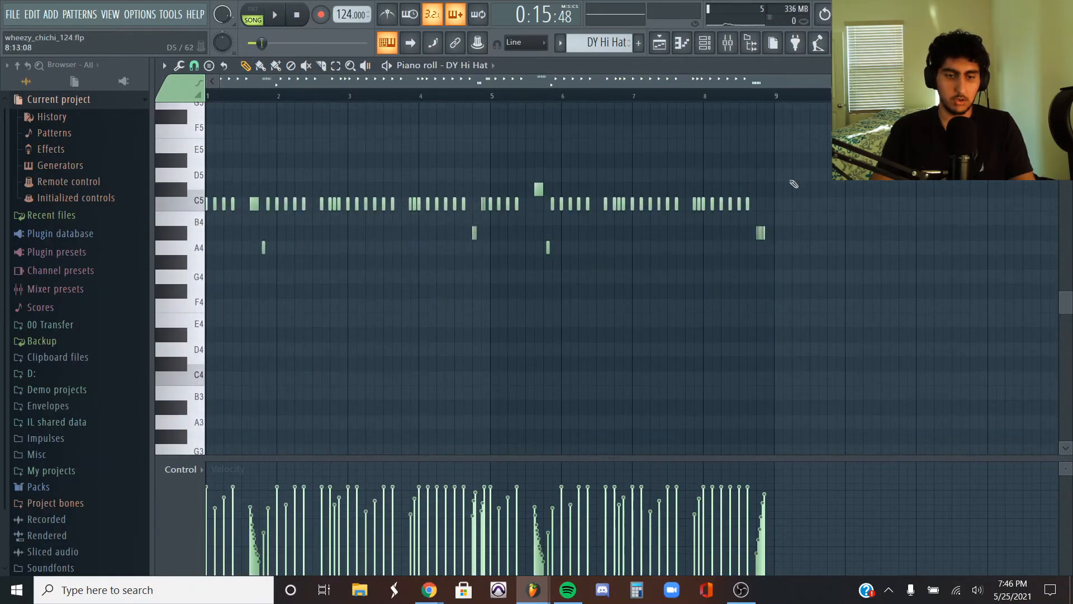
{"action": "key", "text": "space"}
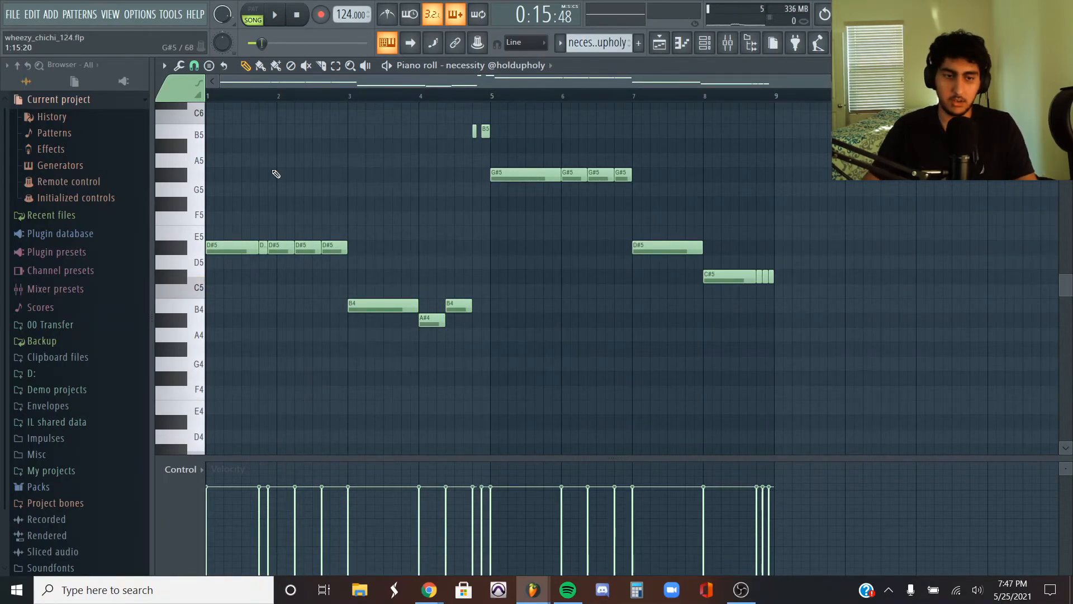
{"action": "key", "text": "space"}
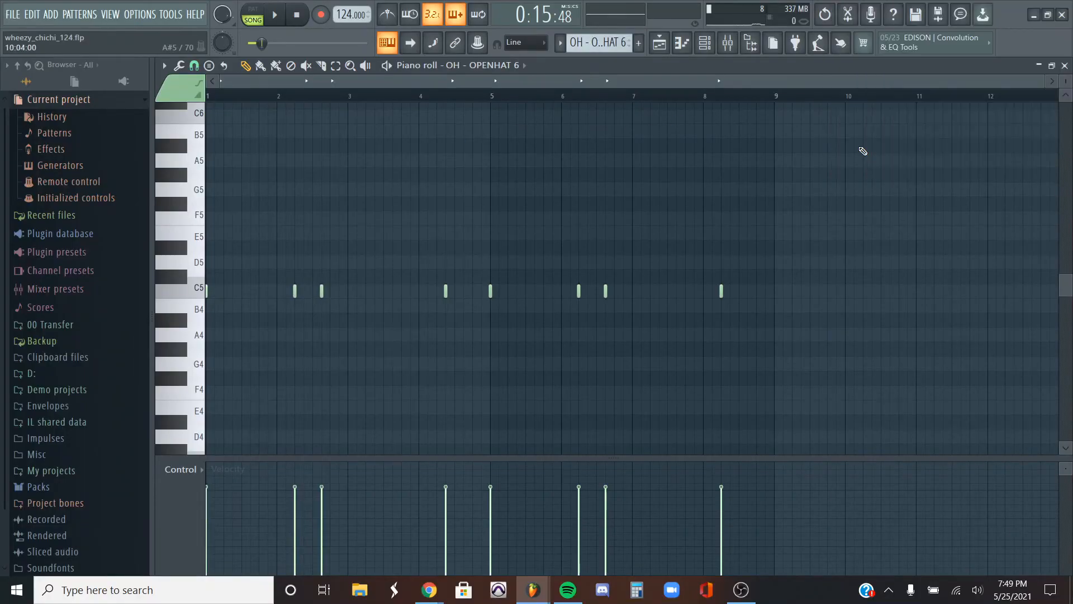
{"action": "key", "text": "space"}
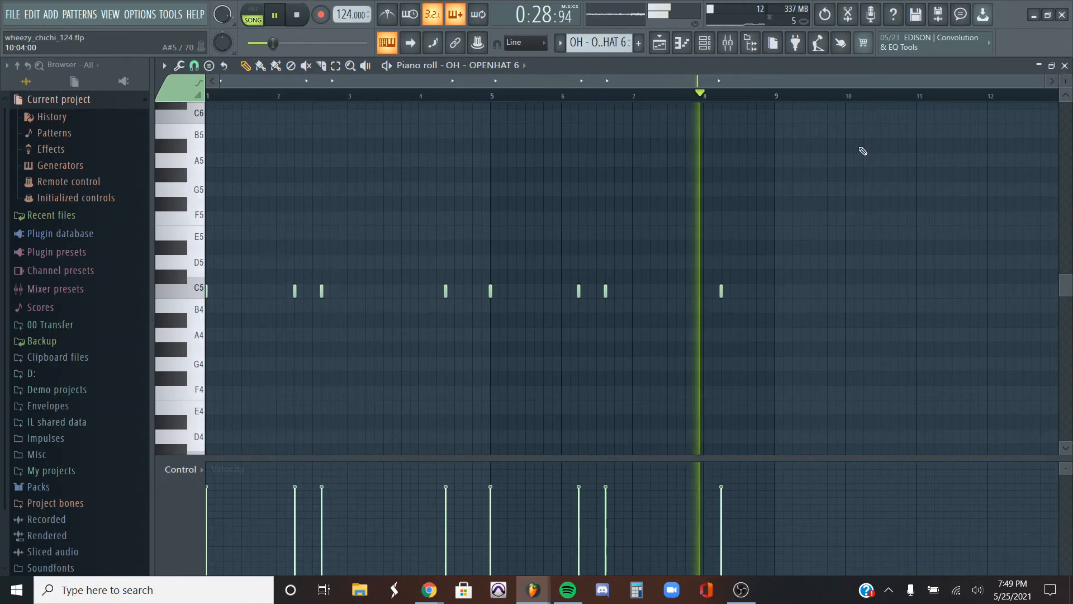
{"action": "key", "text": "space"}
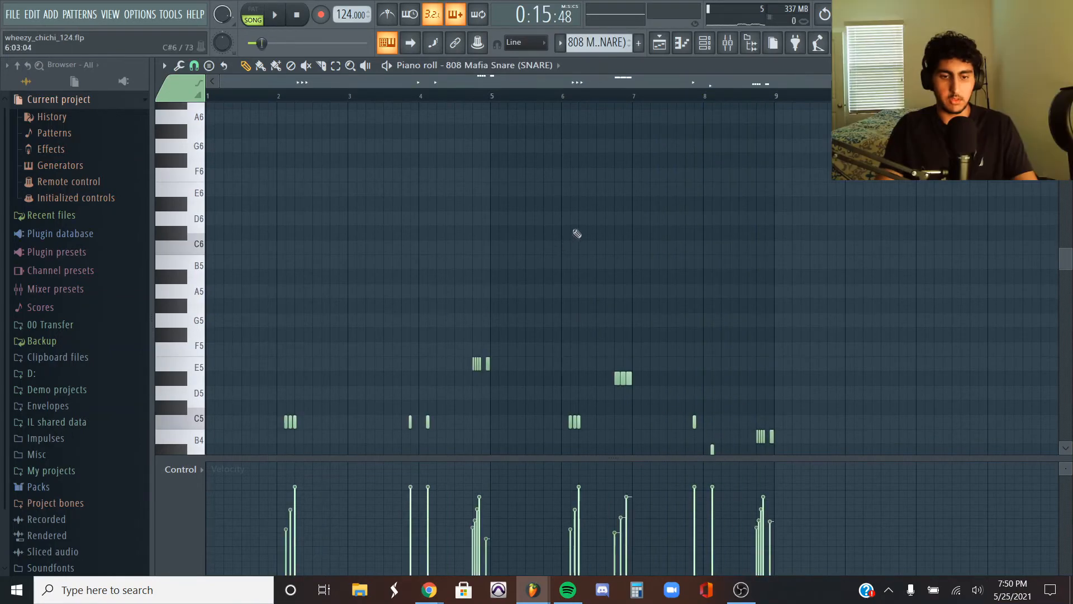
Examine the 808 Mafia Snare rolls, selecting the E5 group in bar 4 and the D#5 group in bar 6, and play the pattern
{"action": "scroll", "coordinate": [592, 216], "scroll_direction": "down", "scroll_amount": 4}
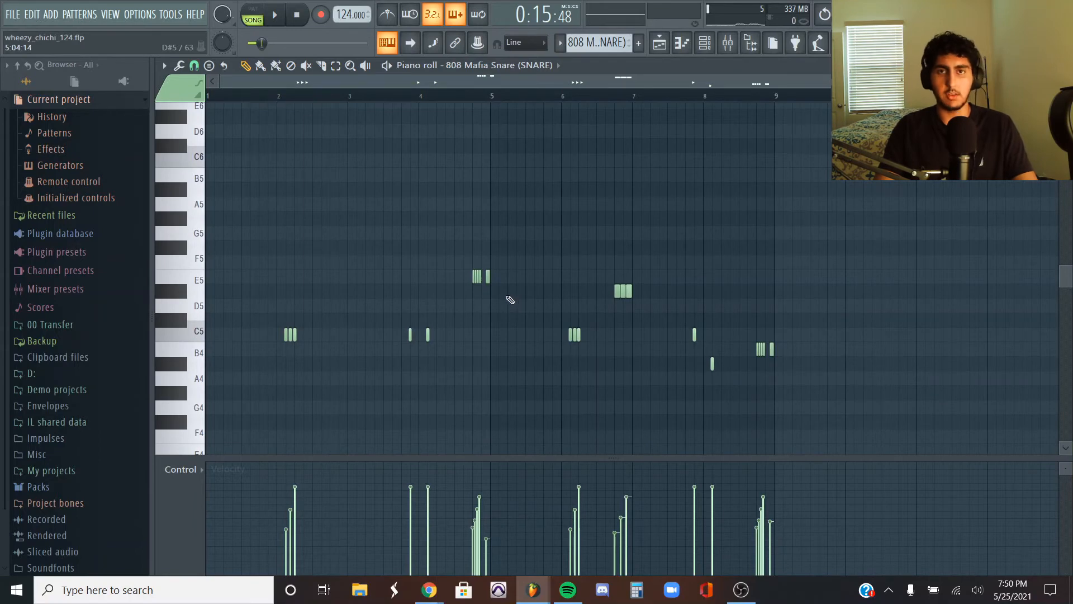
{"action": "scroll", "coordinate": [483, 297], "scroll_direction": "up", "scroll_amount": 4}
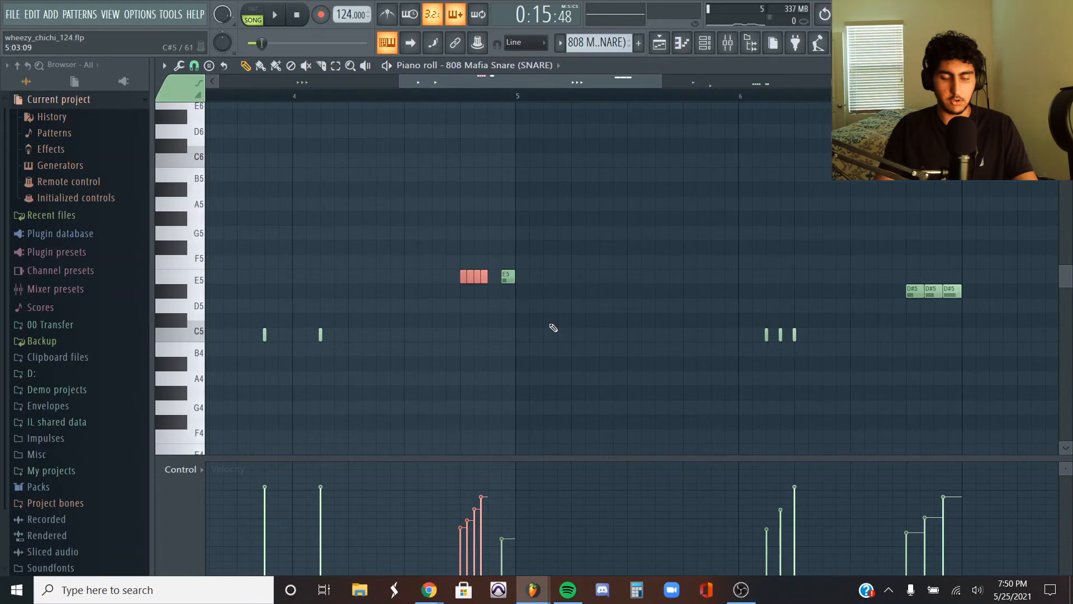
{"action": "scroll", "coordinate": [545, 313], "scroll_direction": "down", "scroll_amount": 3}
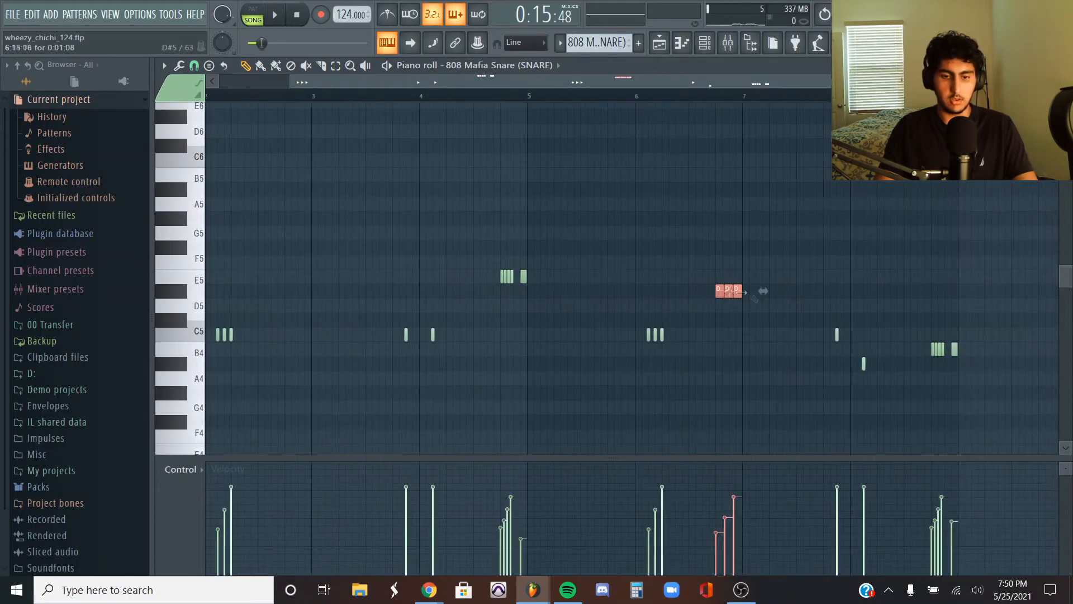
{"action": "scroll", "coordinate": [497, 332], "scroll_direction": "down", "scroll_amount": 3}
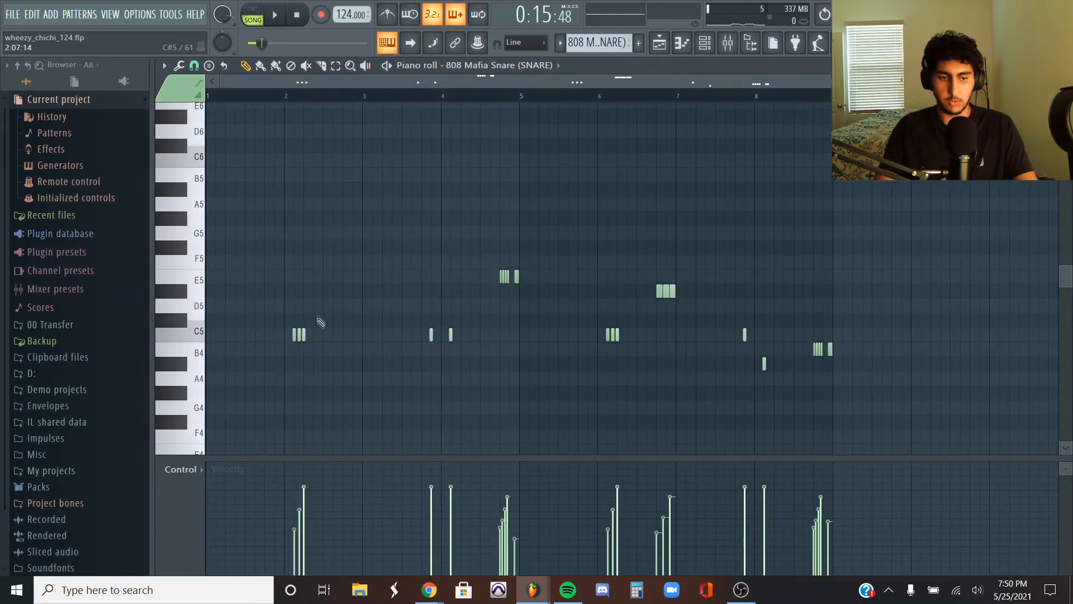
{"action": "key", "text": "space"}
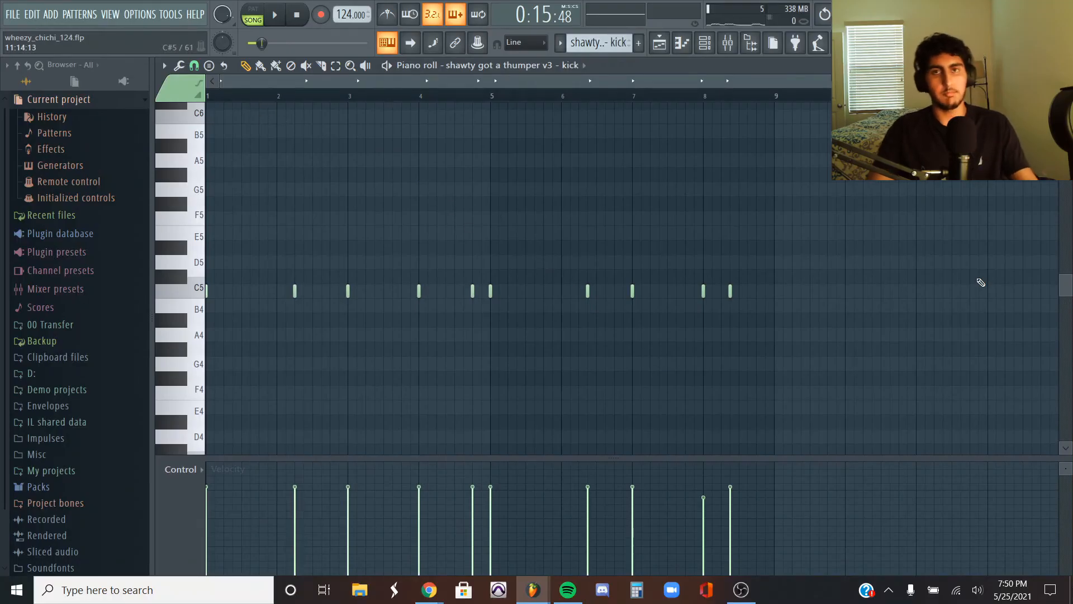
Play the song from 0:15:48 with the shawty got a thumper v3 - kick notes in the piano roll
{"action": "key", "text": "space"}
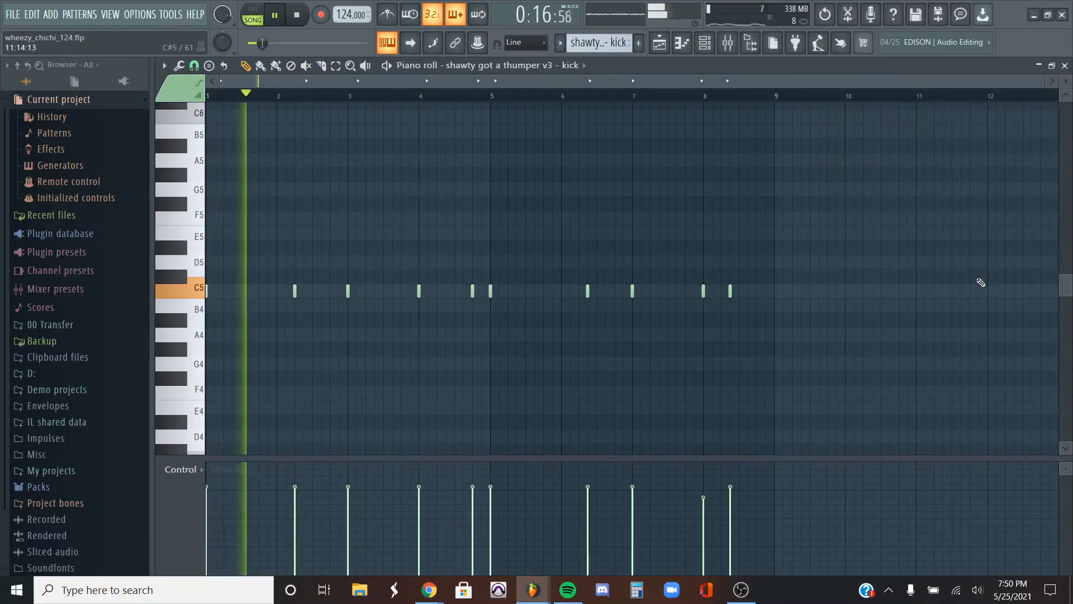